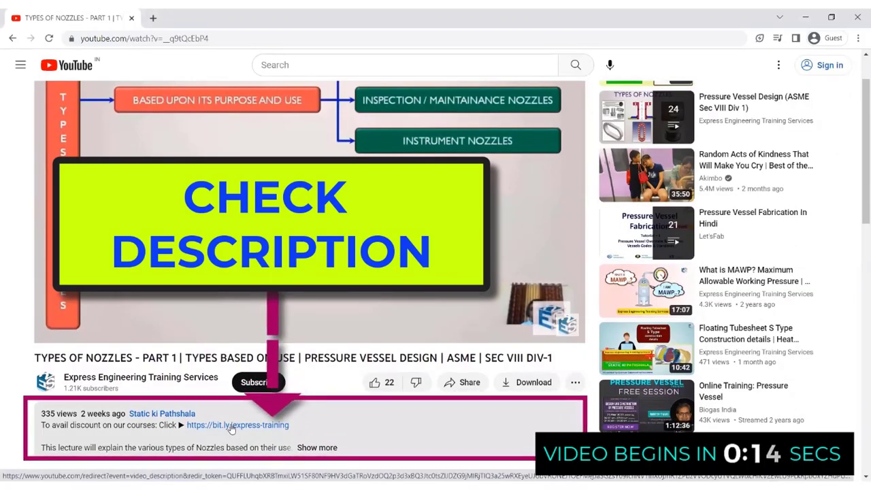
Open the training course link from the video description and submit the verification code for the account.
click(231, 425)
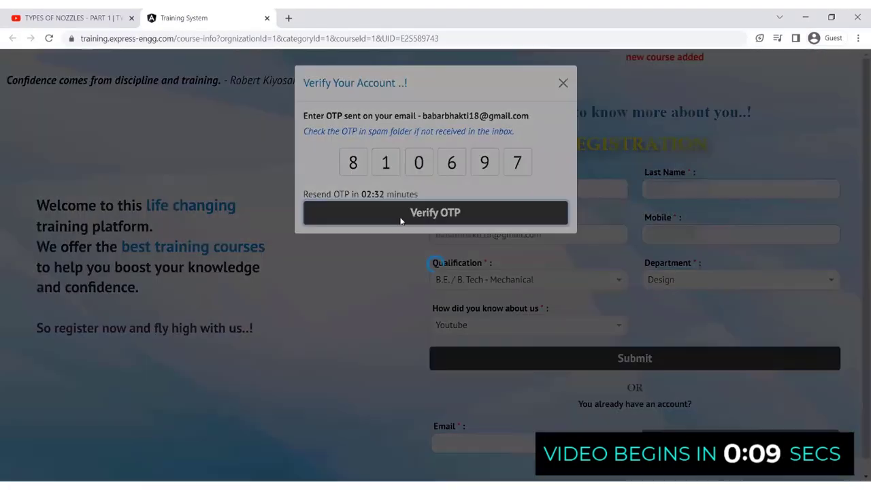
click(401, 221)
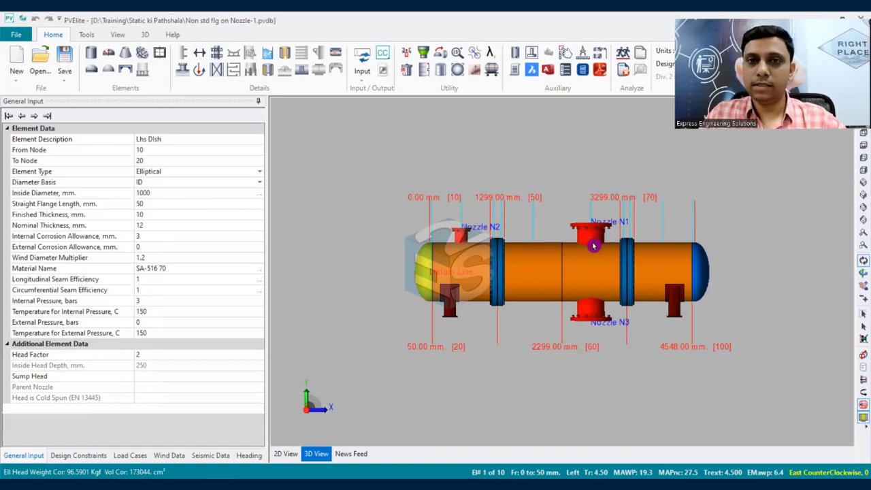
Open the nozzle input data of Nozzle N1, waiting for the program to respond.
scroll(592, 244, up, 1)
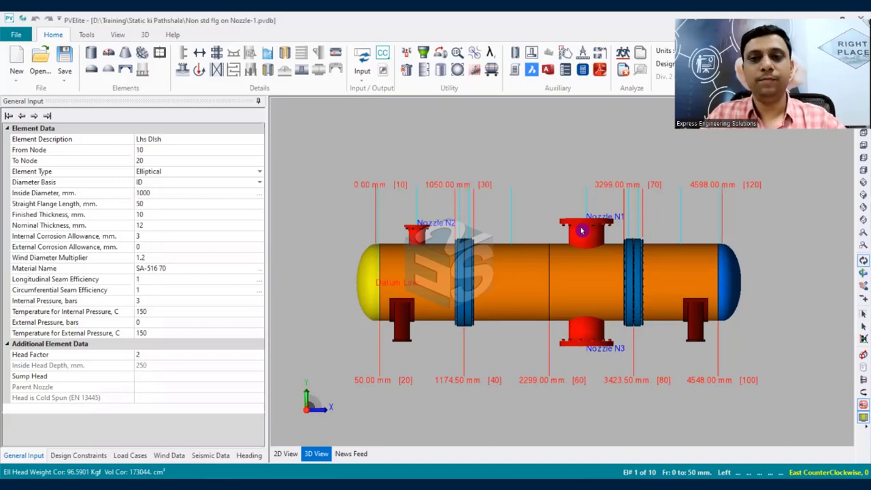
drag(570, 152, 624, 217)
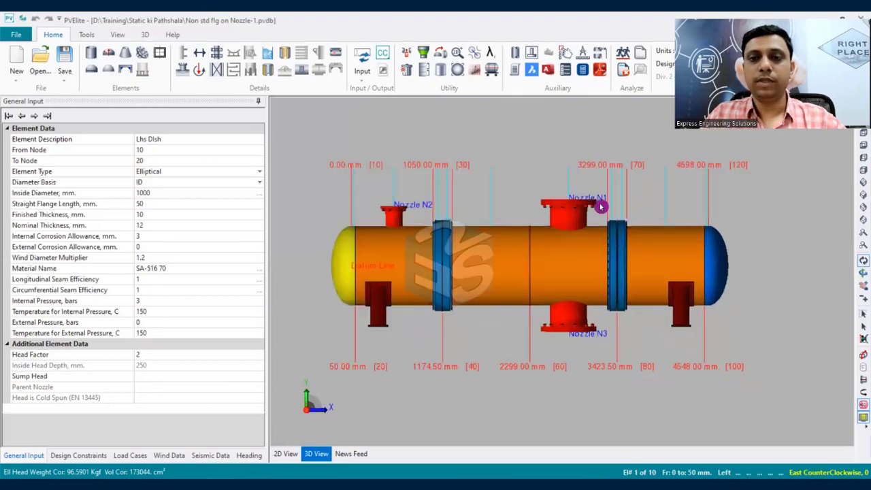
scroll(624, 216, up, 1)
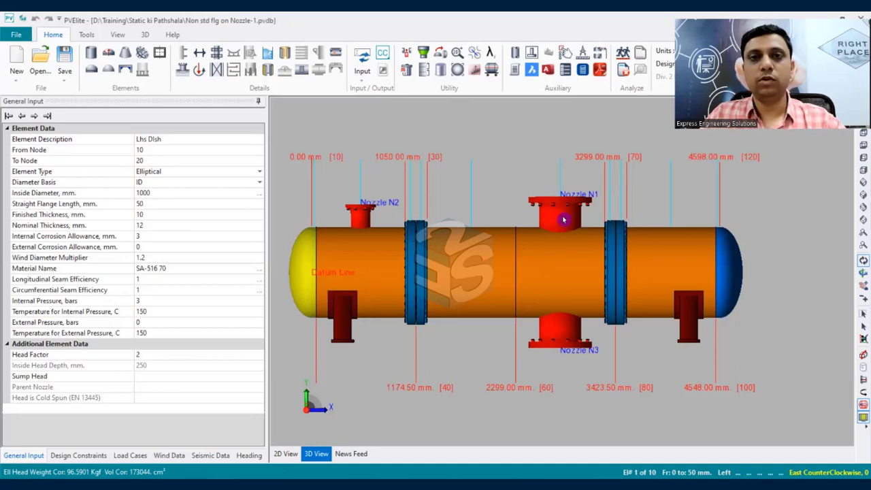
click(563, 219)
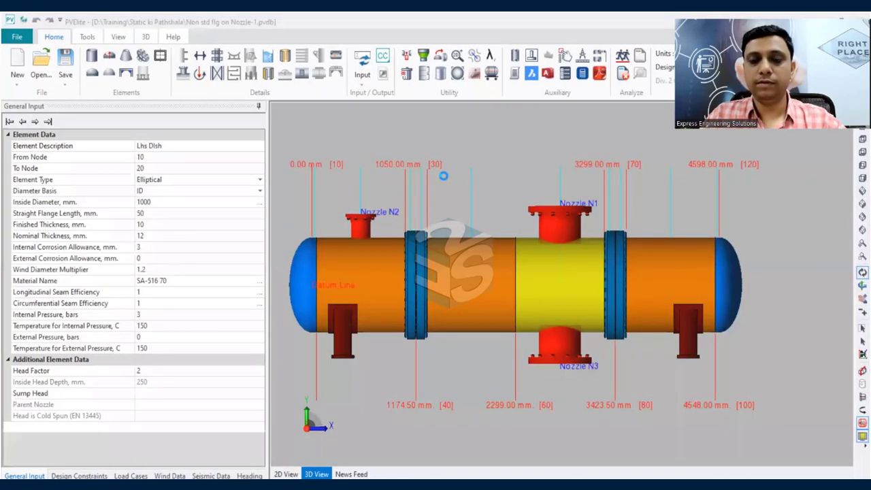
click(443, 176)
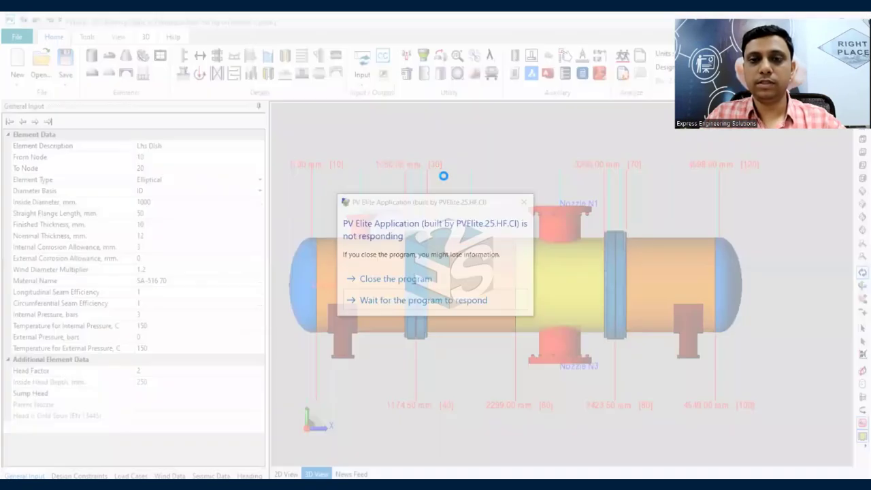
click(428, 302)
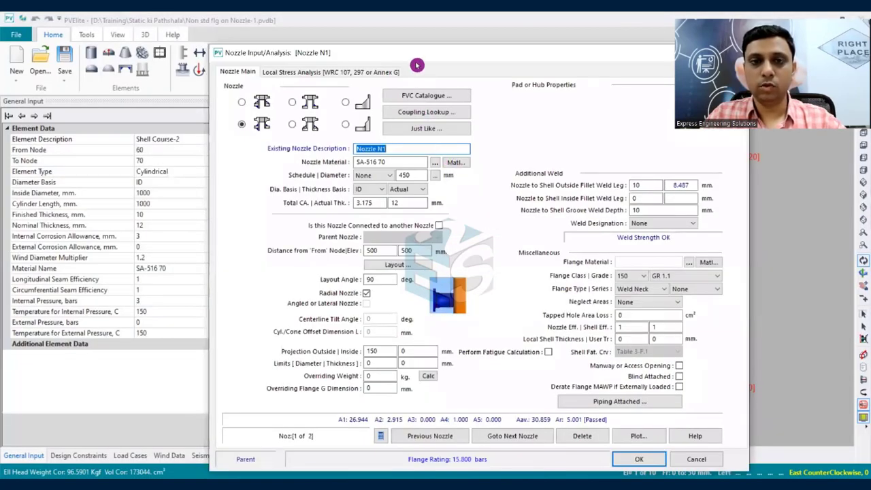
drag(418, 56, 365, 37)
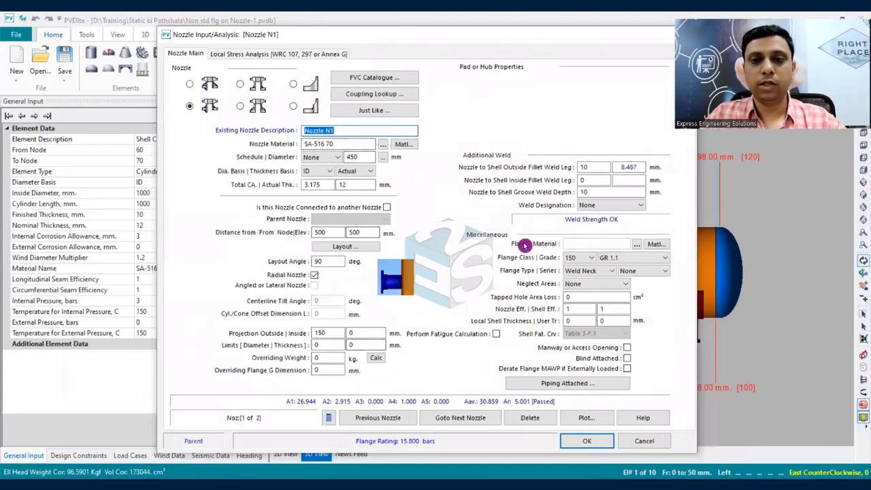
Set the total corrosion allowance of Nozzle N1 to 3.0 mm.
double_click(344, 156)
click(333, 159)
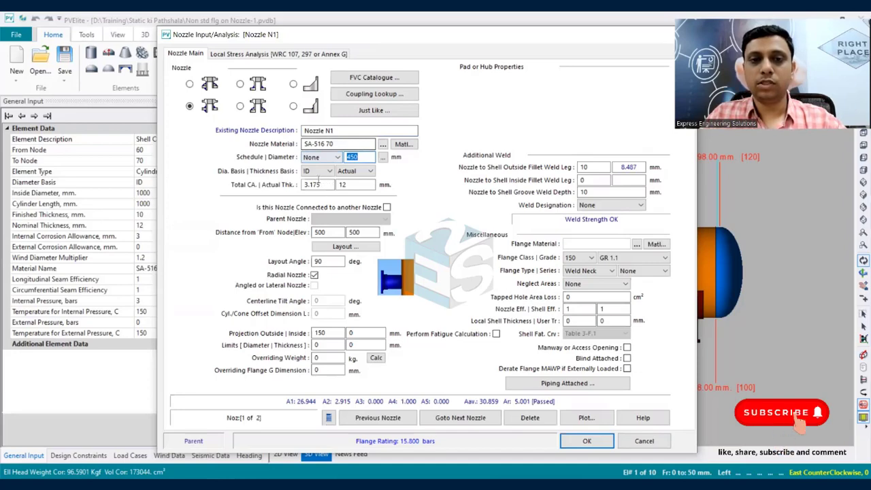
click(321, 185)
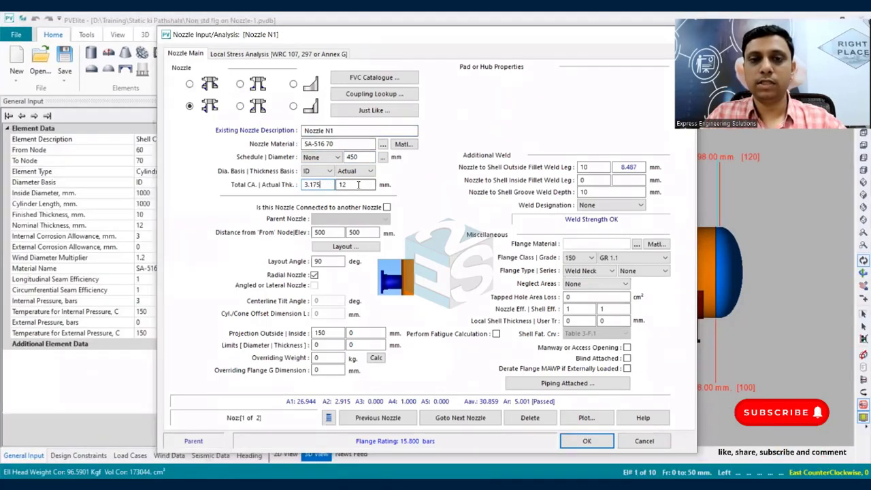
drag(321, 185, 309, 185)
text(0)
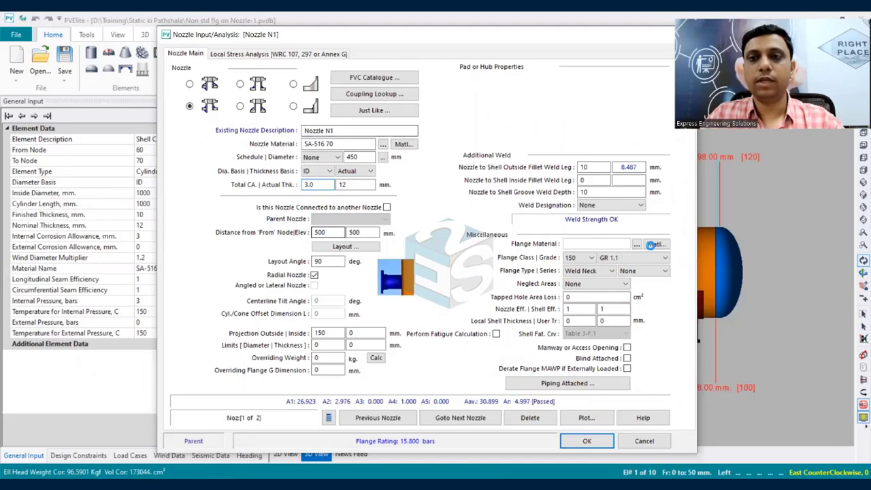
key(Tab)
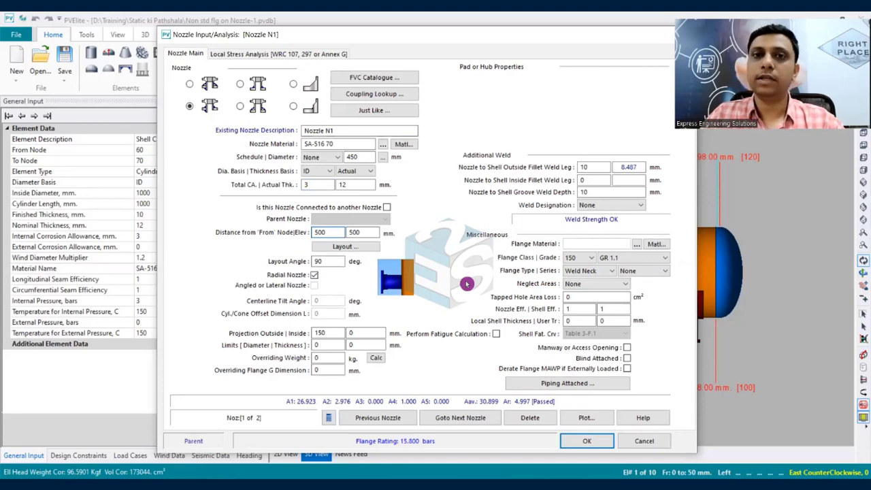
Remove the standard flange from Nozzle N1 by setting its flange class and grade to None, and accept the nozzle data.
click(594, 263)
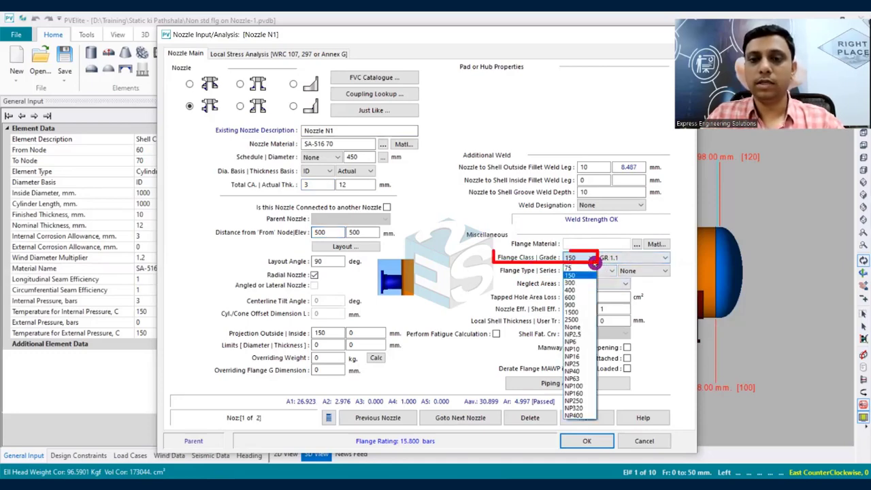
click(587, 328)
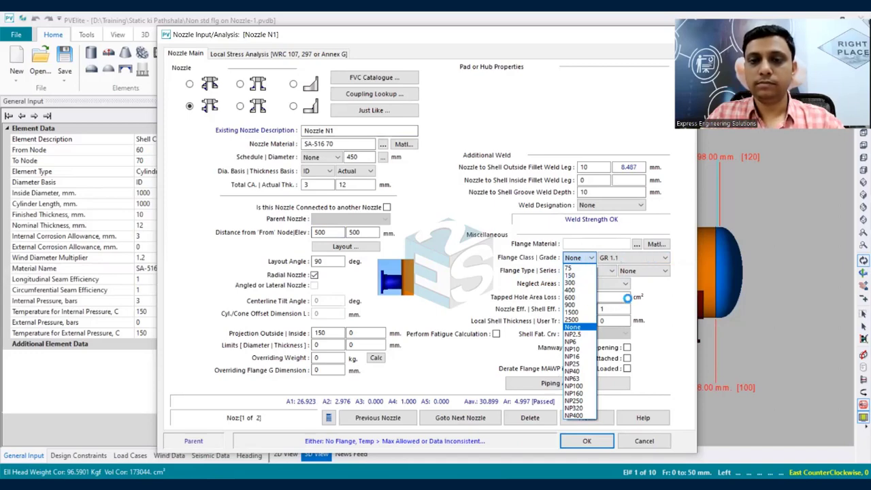
click(624, 257)
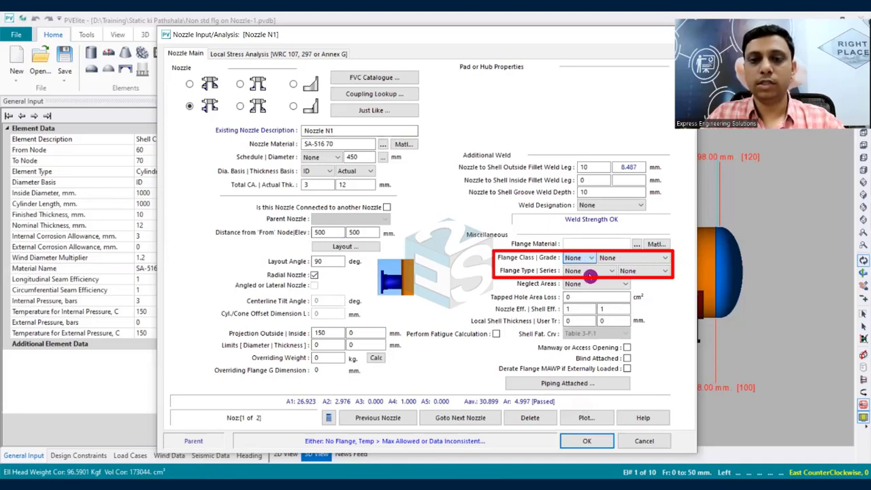
click(599, 443)
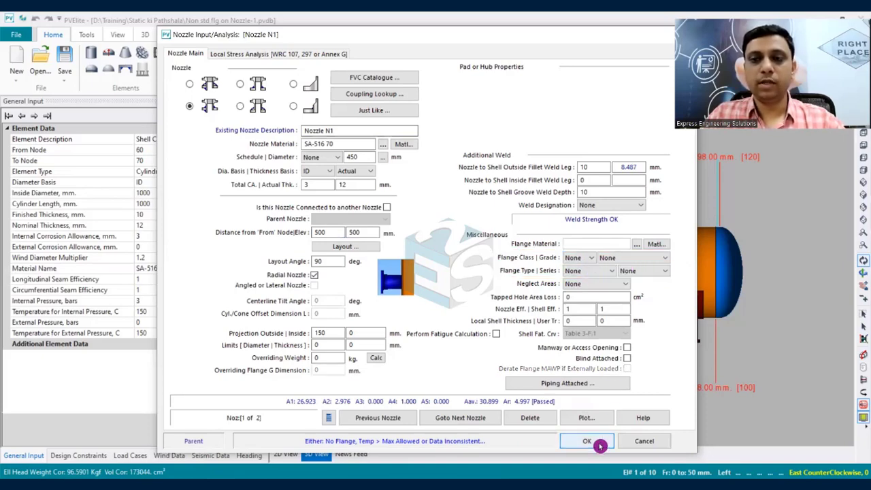
click(587, 441)
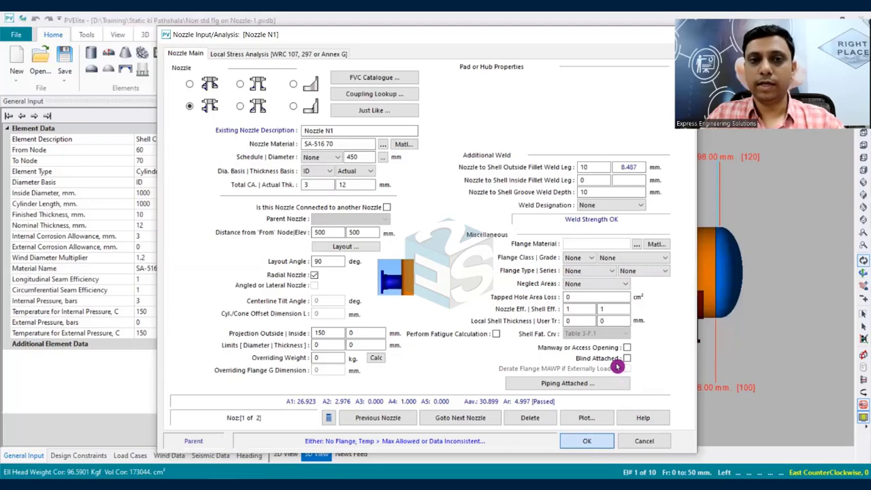
click(587, 441)
Go to the vessel's last element and add a body flange element after it.
scroll(569, 224, up, 4)
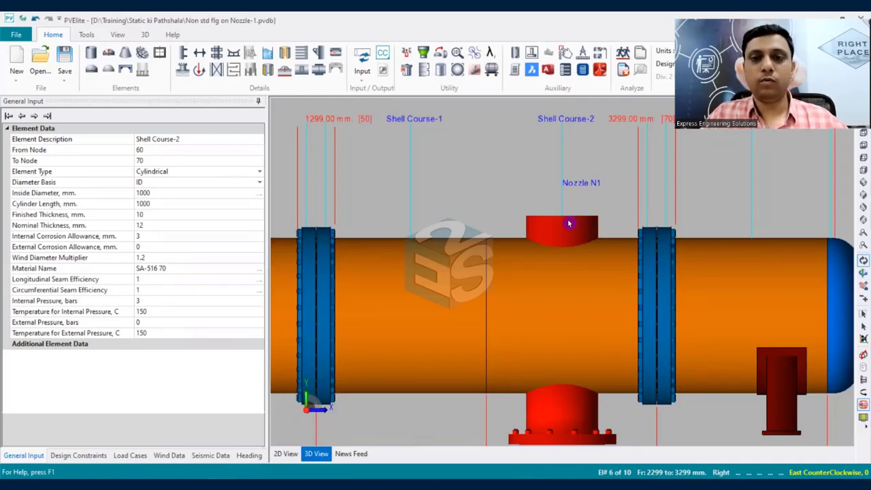
scroll(569, 223, down, 3)
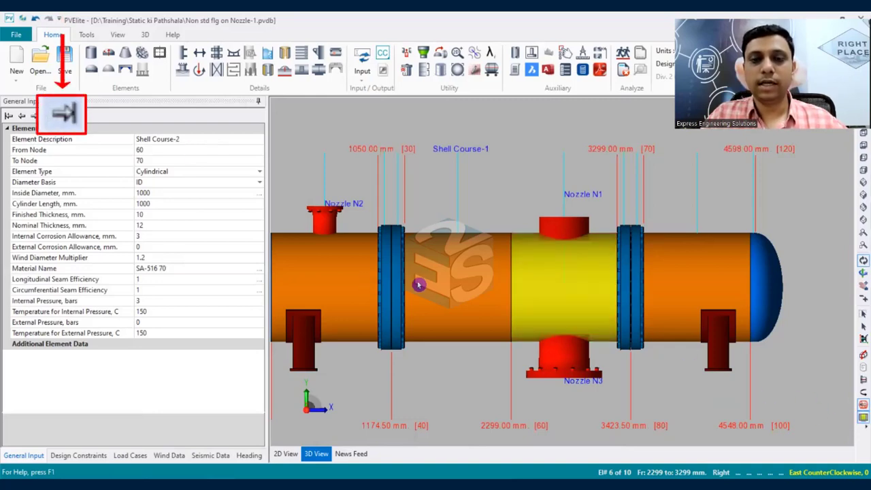
click(437, 284)
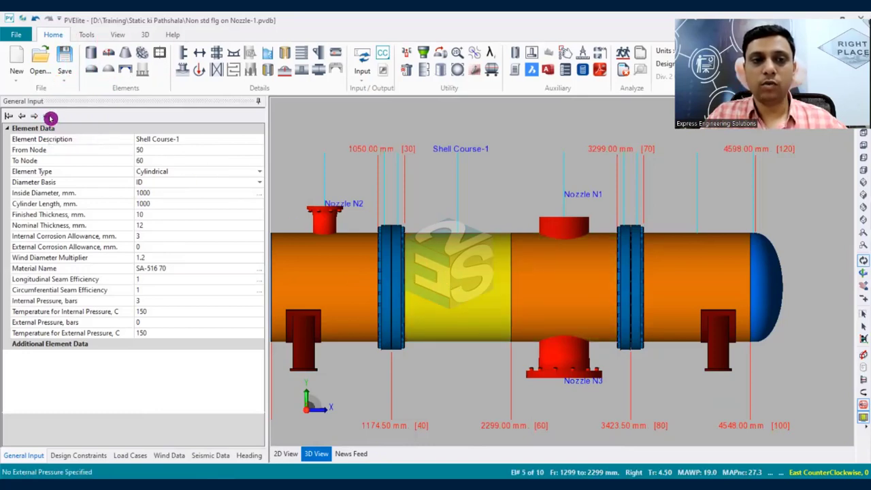
click(49, 119)
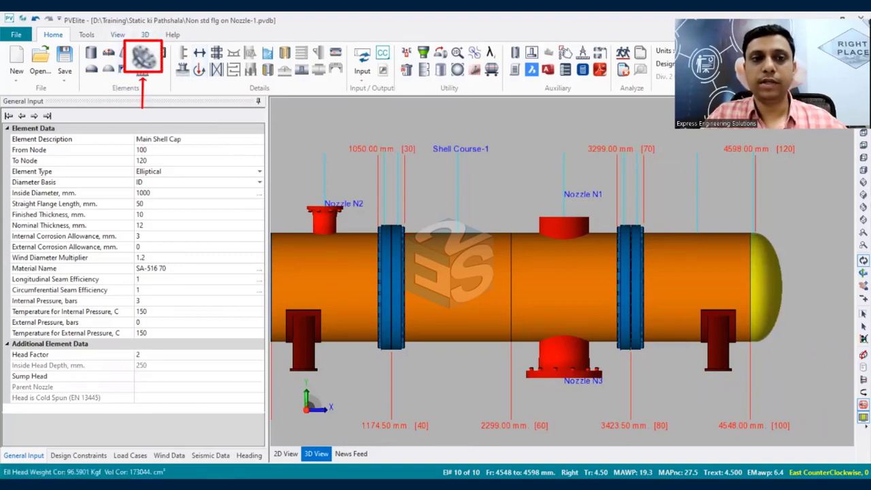
click(143, 57)
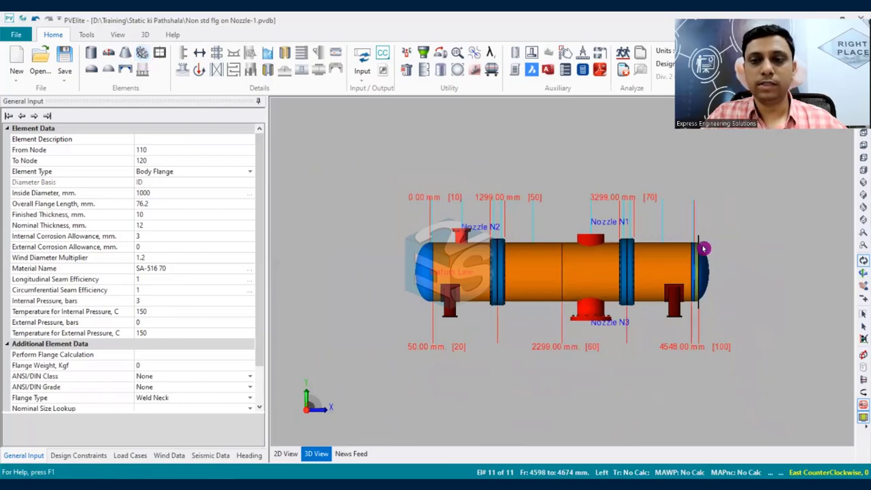
Set the new body flange's element description to N1 Flange.
scroll(704, 253, up, 3)
scroll(705, 254, up, 3)
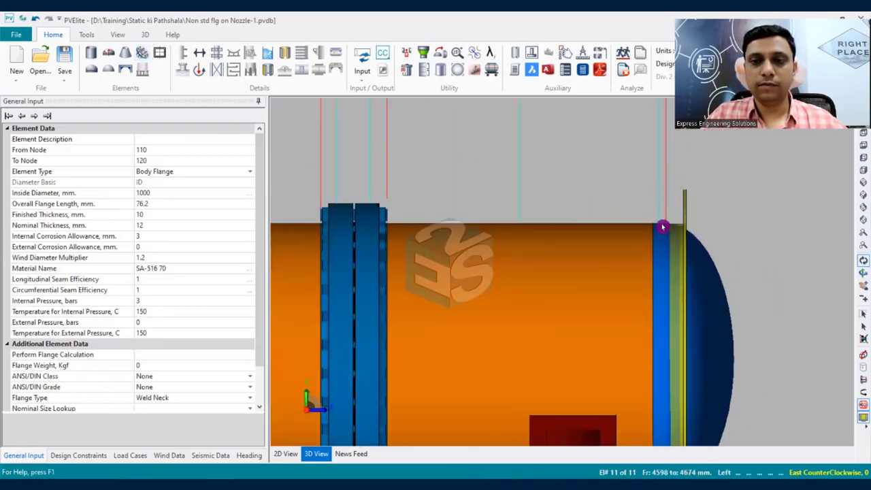
click(232, 140)
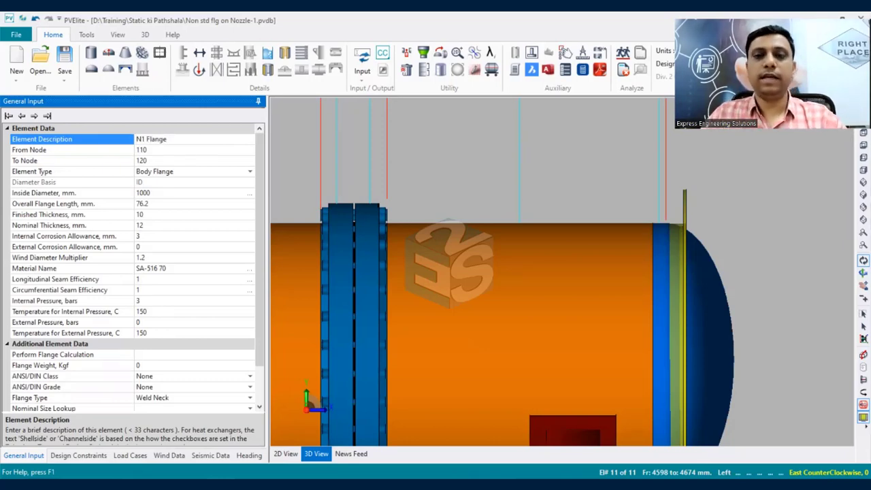
Change the N1 Flange material to SA-105 and accept its material properties from the database.
scroll(467, 253, down, 5)
scroll(293, 211, up, 2)
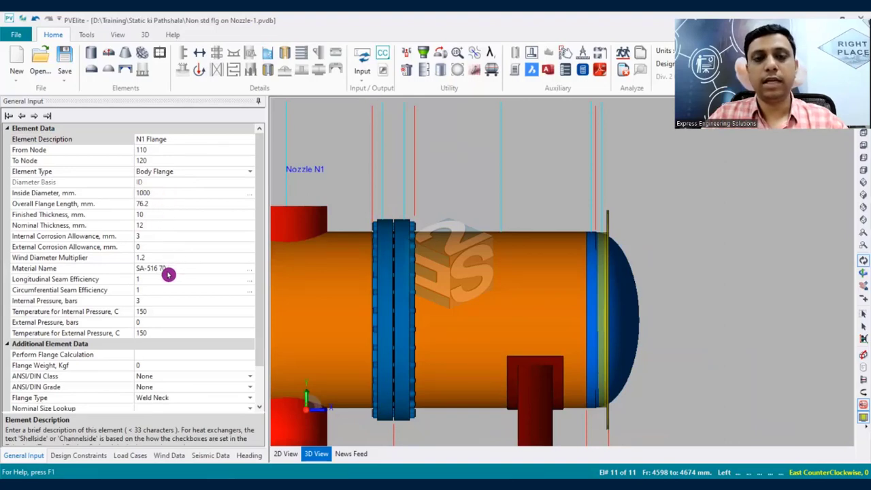
scroll(187, 278, down, 1)
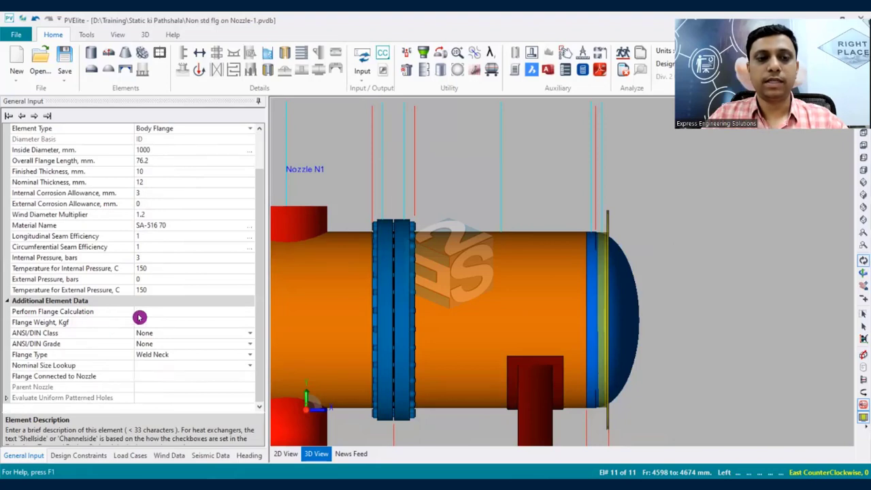
click(181, 225)
drag(181, 225, 150, 227)
text(105)
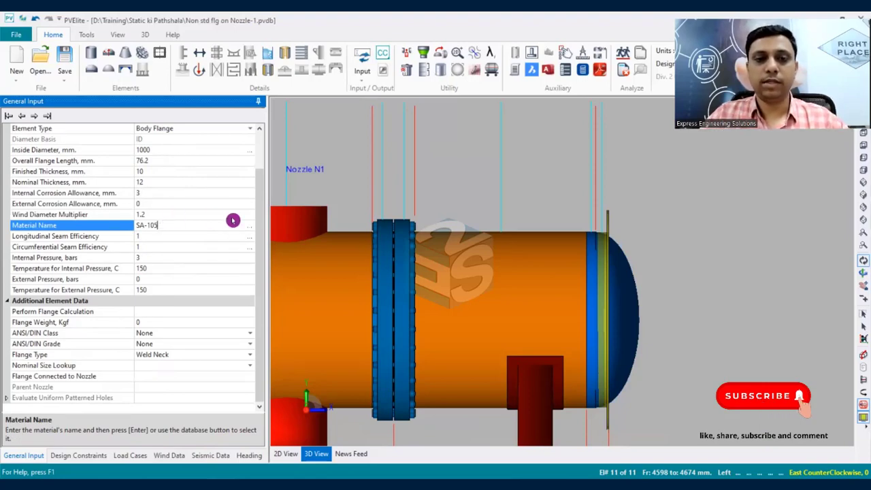
click(249, 227)
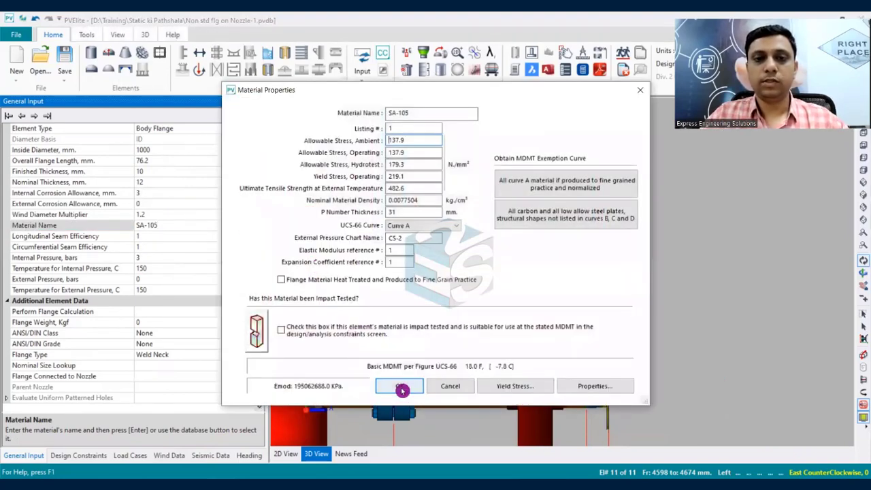
click(395, 388)
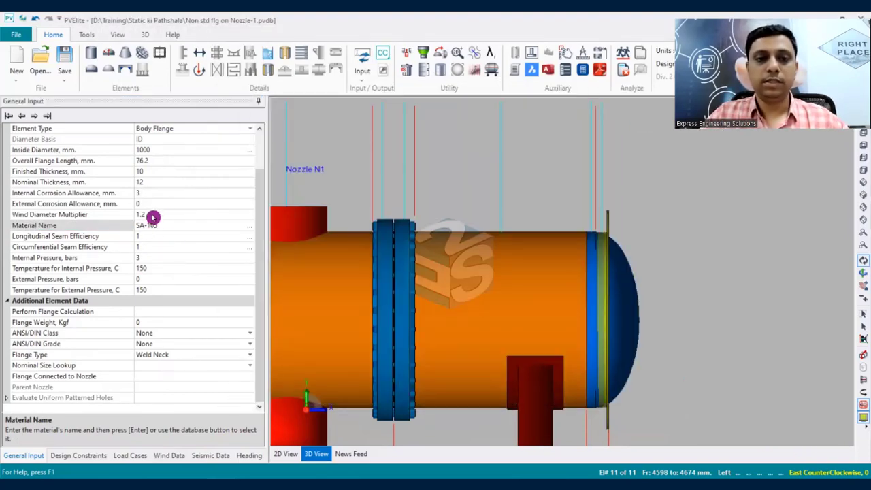
Enable the flange calculation for the N1 Flange element to bring up its detailed flange input.
click(145, 313)
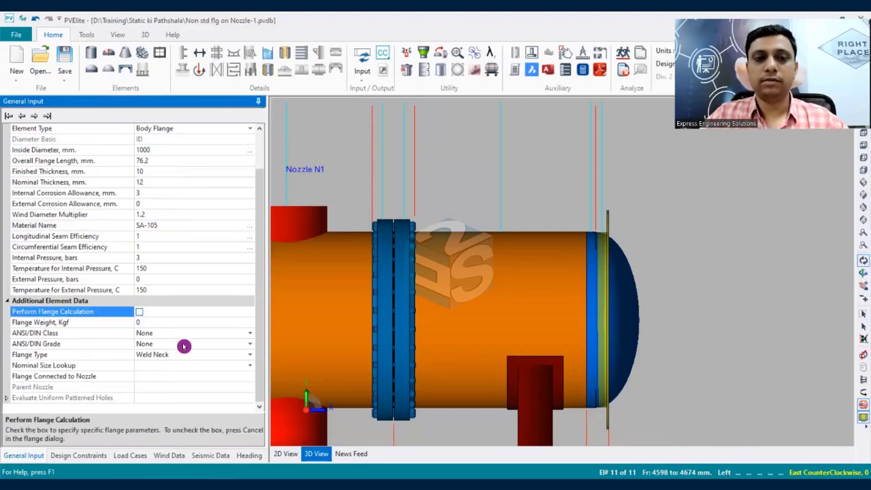
click(138, 311)
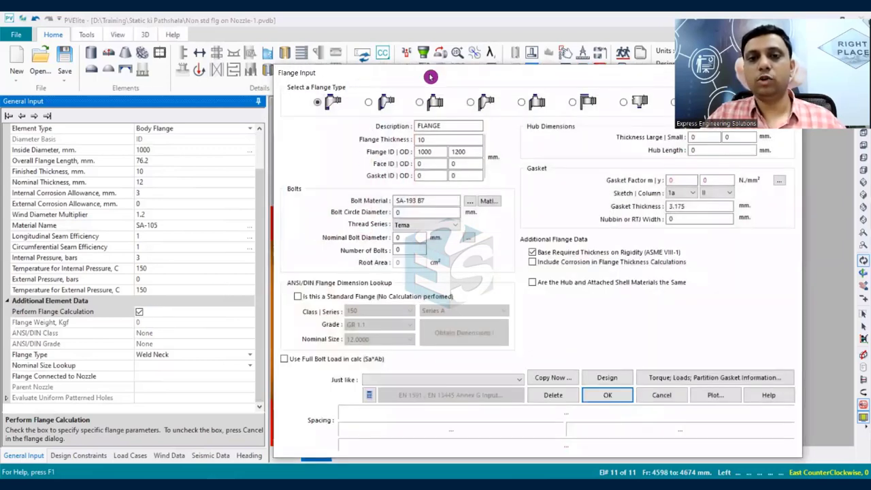
drag(431, 76, 288, 70)
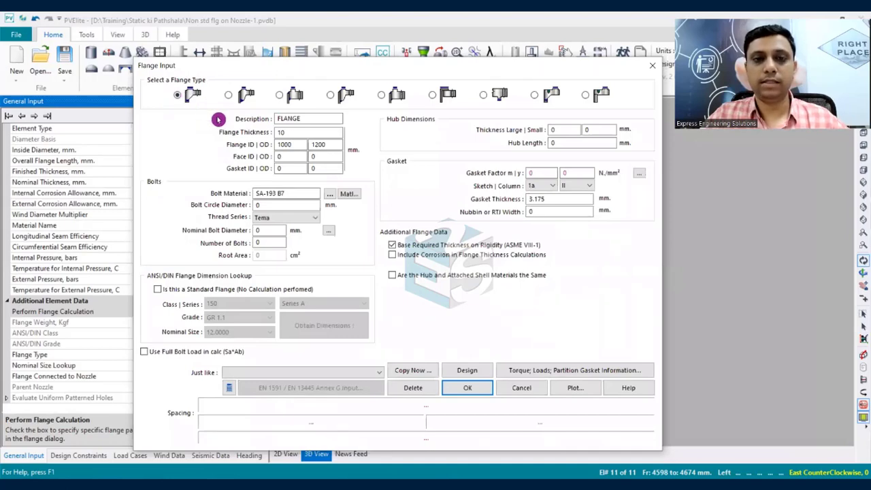
Set the flange inside diameter to 450 mm and its outside diameter to 600 mm.
double_click(301, 144)
text(450)
click(330, 145)
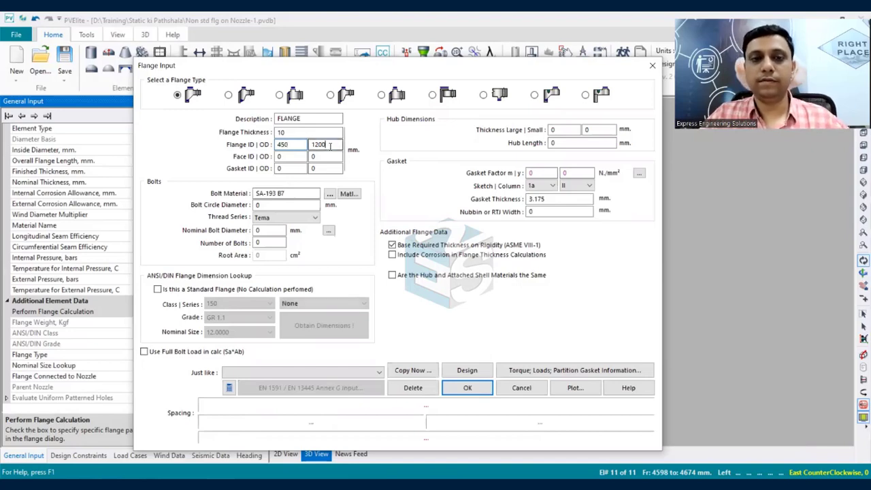
drag(309, 145, 259, 146)
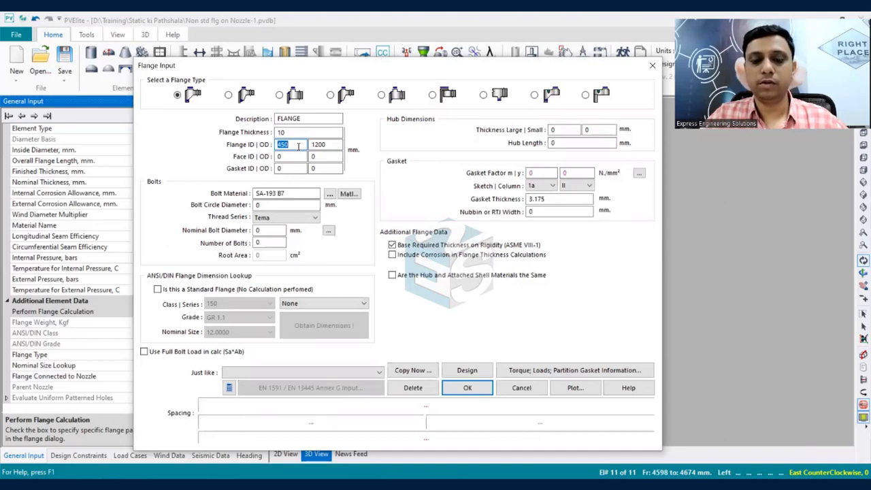
key(Tab)
click(331, 144)
double_click(331, 144)
text(6)
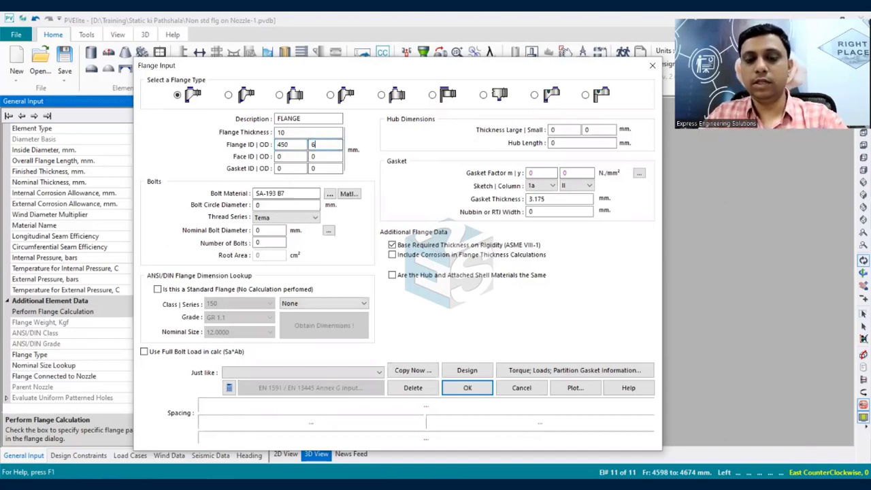
text(00)
Set the flange face ID and OD to 450 and 526 mm, and the gasket ID and OD to 498 and 524 mm.
double_click(293, 157)
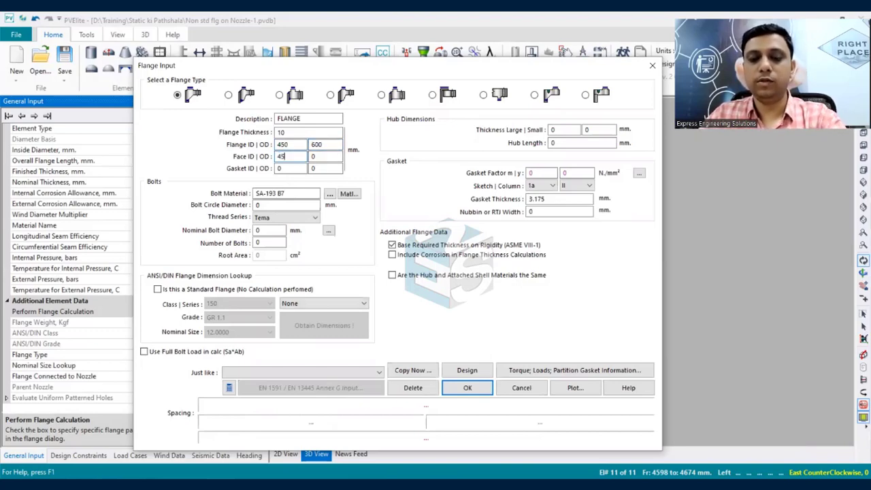
text(450)
click(317, 157)
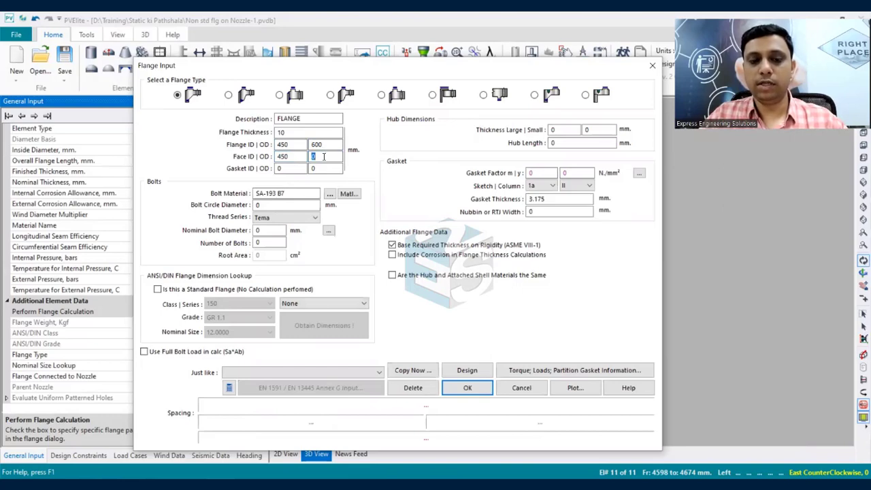
text(526)
double_click(292, 170)
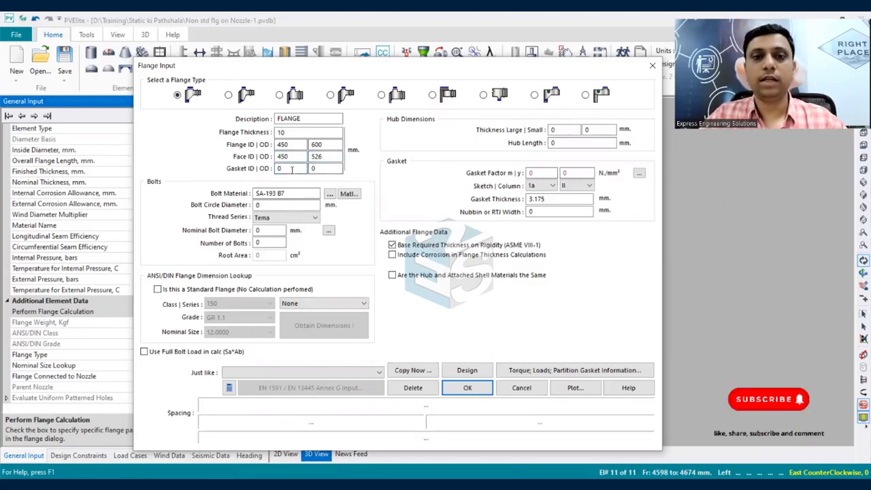
double_click(292, 169)
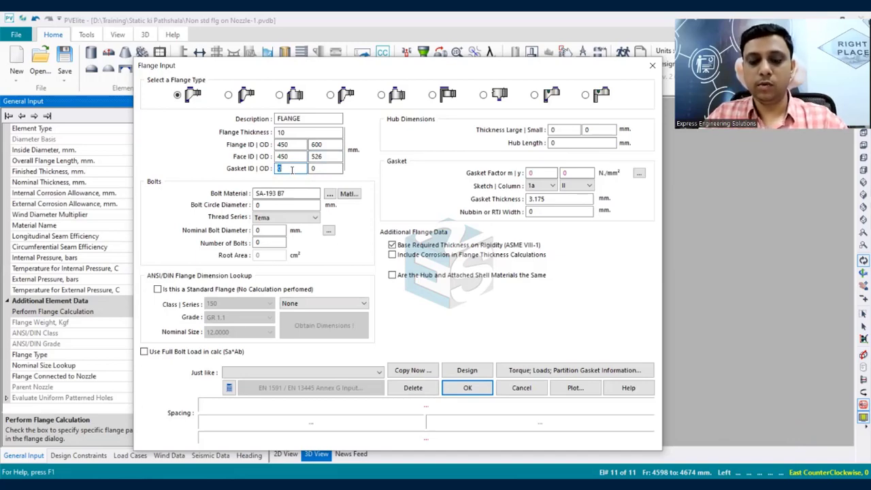
double_click(328, 167)
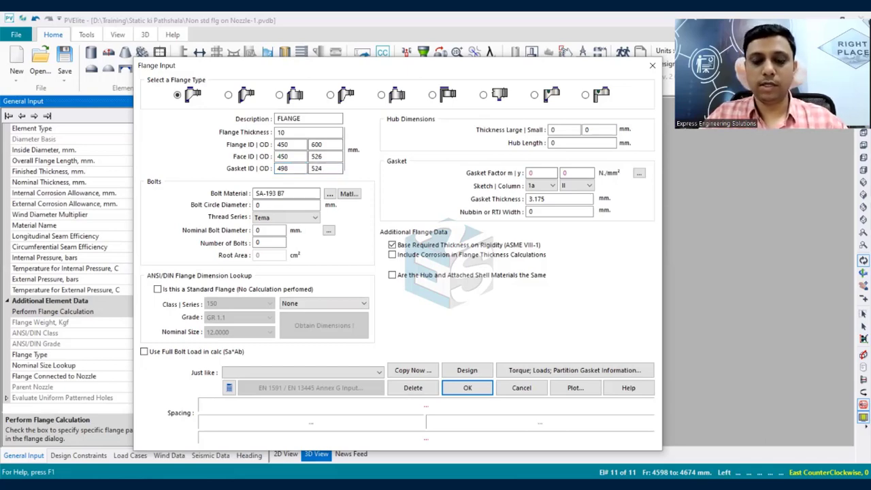
Define the bolting with a 550 mm bolt circle, Tema Metric thread series, 20 mm nominal bolt diameter and 20 bolts.
double_click(294, 205)
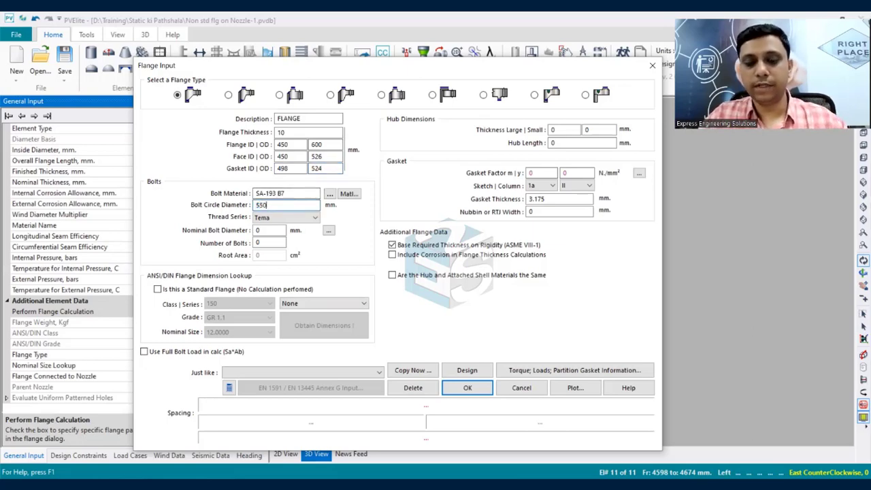
click(297, 217)
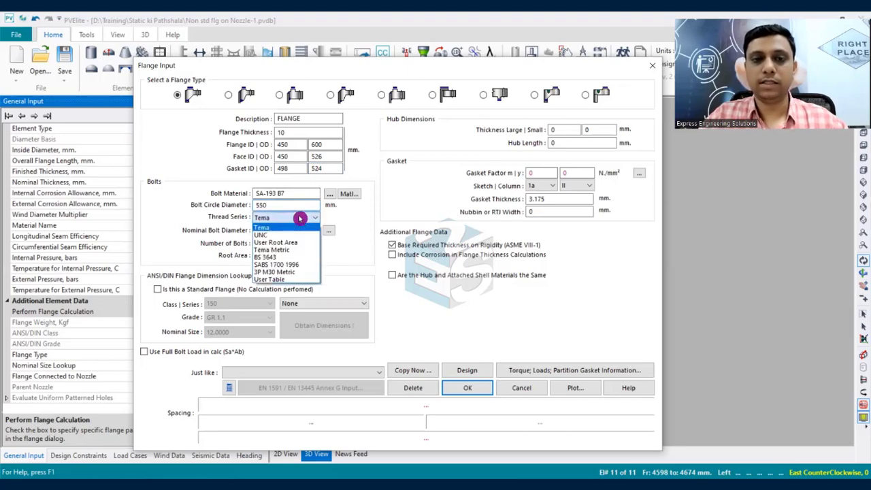
click(305, 251)
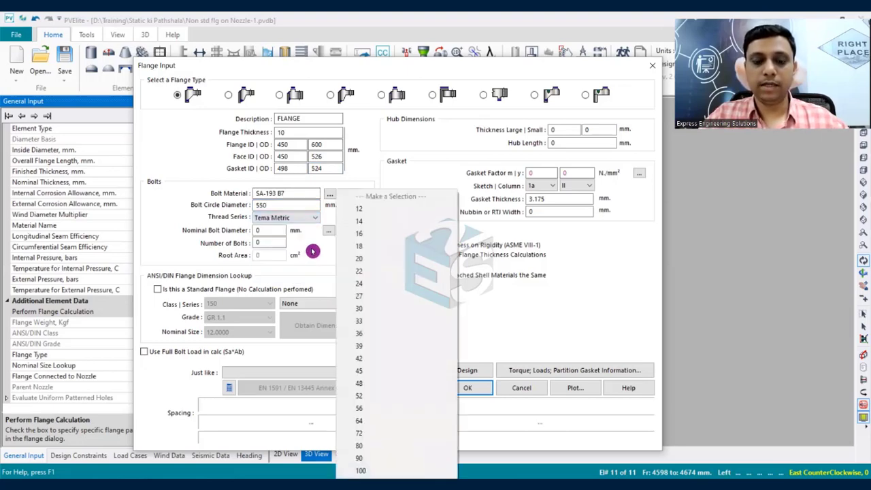
click(384, 272)
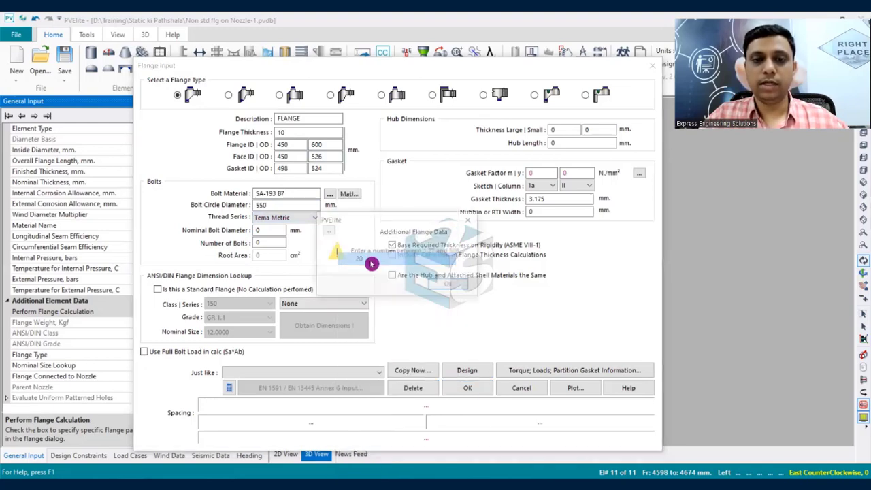
click(447, 286)
double_click(270, 243)
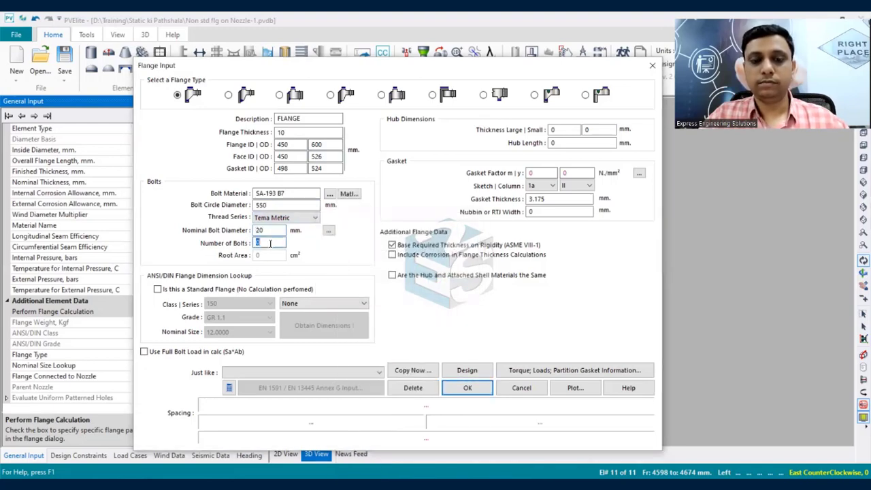
text(20)
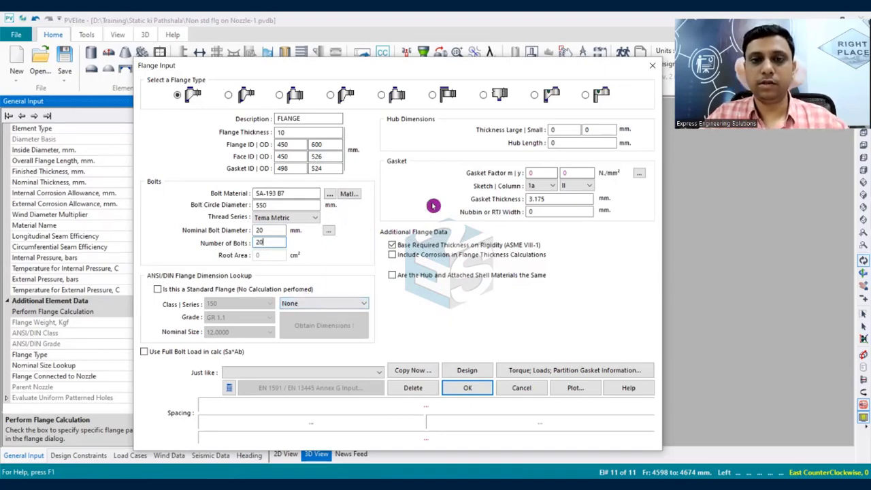
Set the hub thickness to 12 mm at the small end and 20 mm at the large end.
double_click(603, 131)
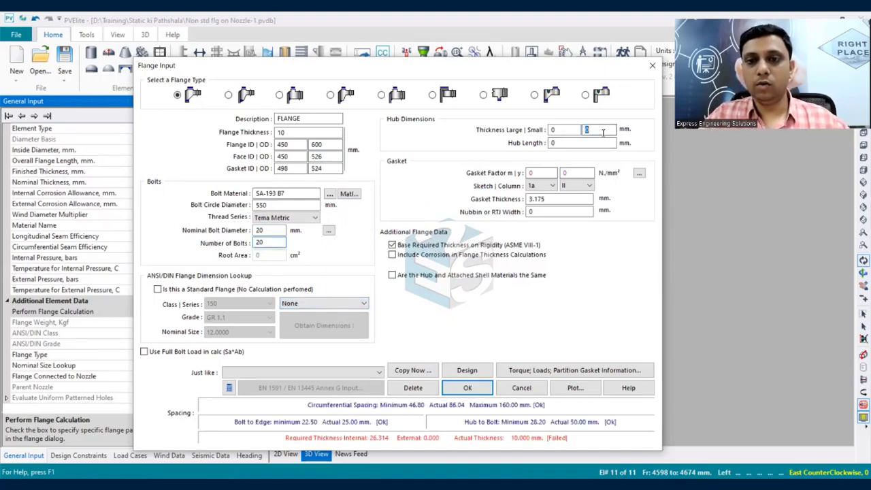
text(12)
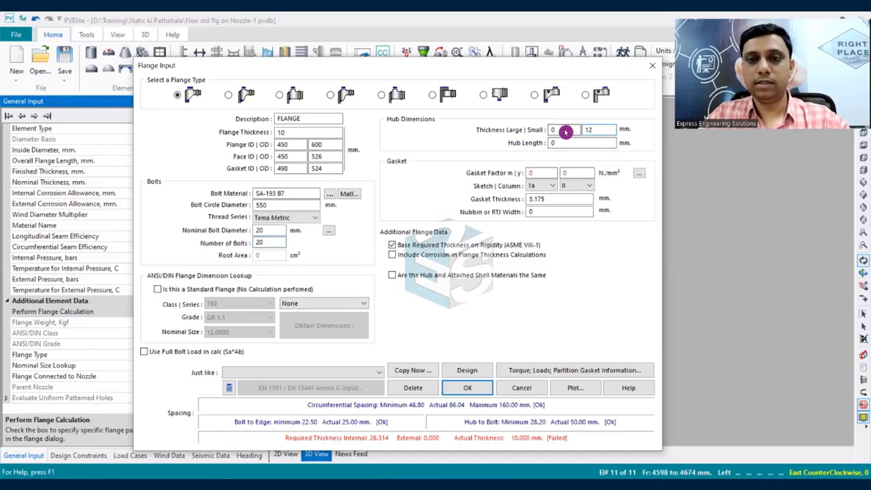
click(564, 130)
click(482, 291)
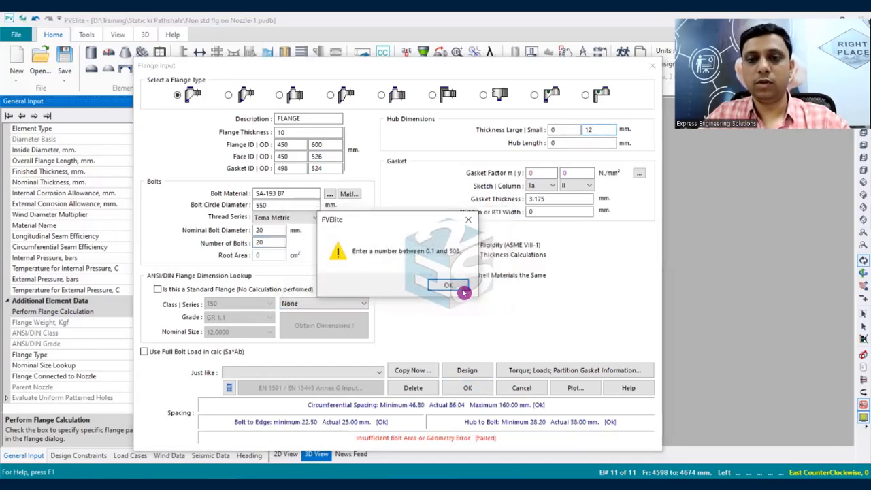
click(463, 289)
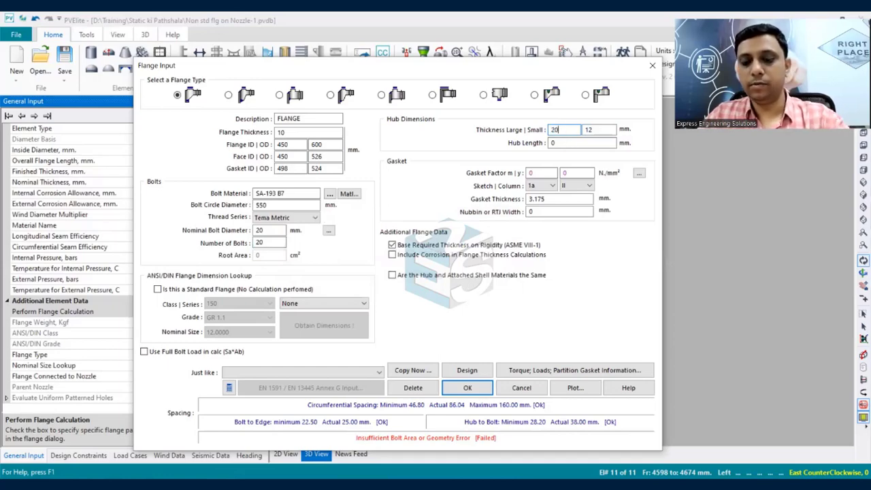
Set the flange hub length to 24 mm.
click(562, 142)
click(481, 291)
click(446, 285)
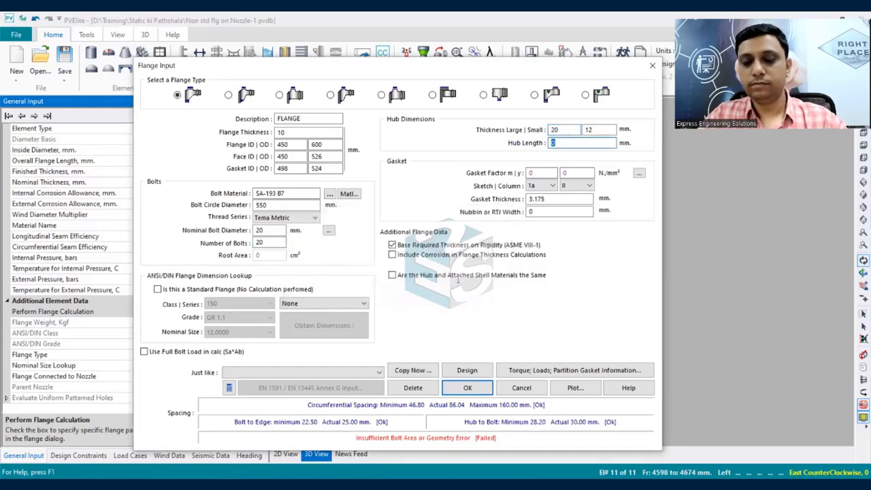
click(552, 174)
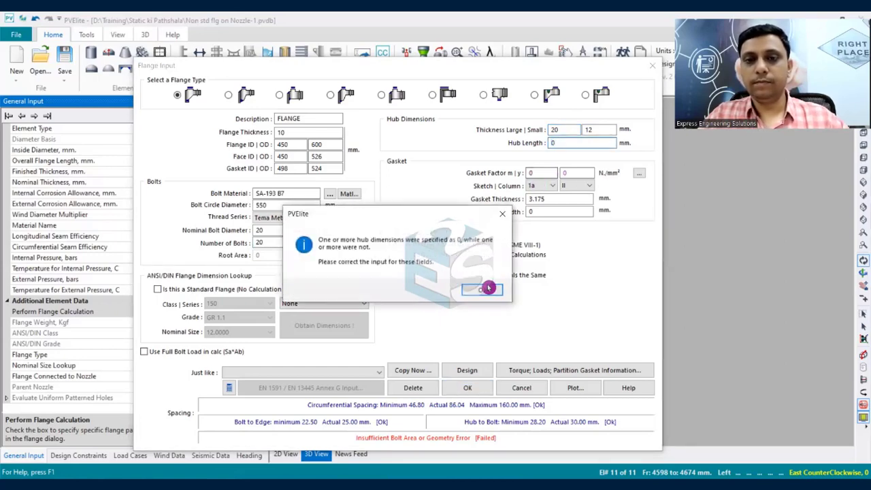
click(484, 286)
click(452, 285)
text(2)
click(565, 157)
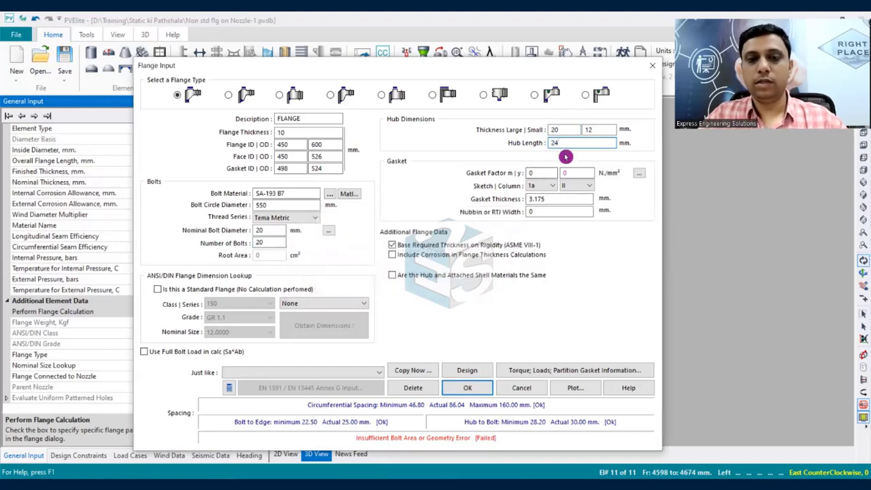
Set the gasket factors to m = 3 and y = 69 N/mm², and the gasket thickness to 4.5 mm.
click(549, 174)
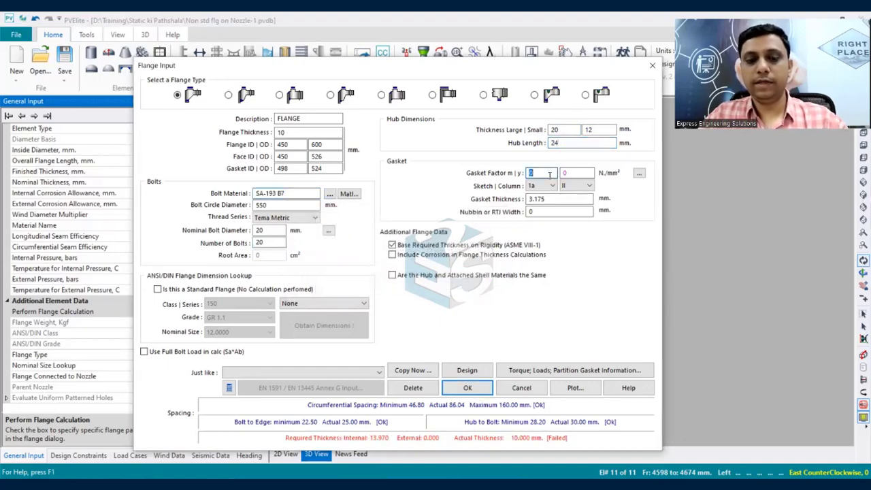
click(565, 174)
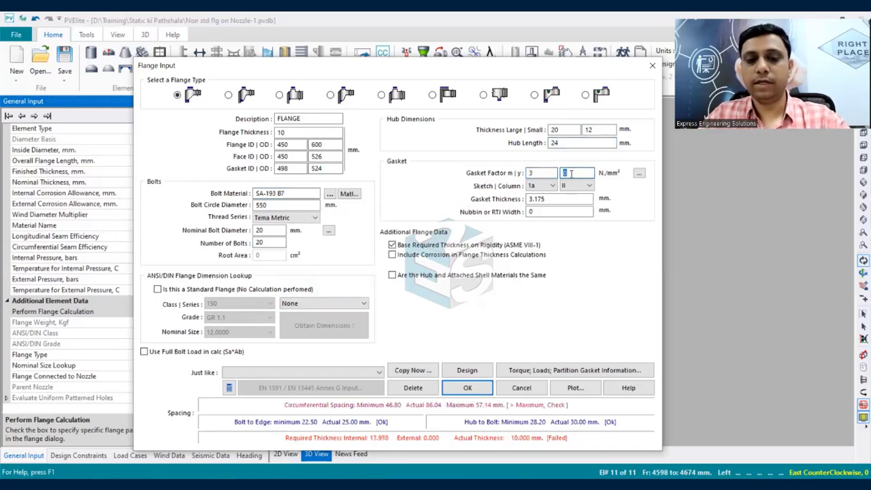
click(548, 199)
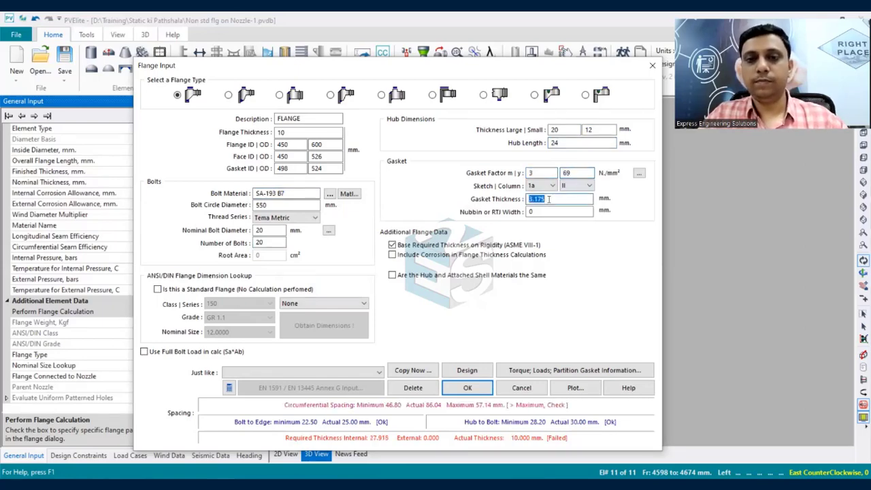
text(4.5)
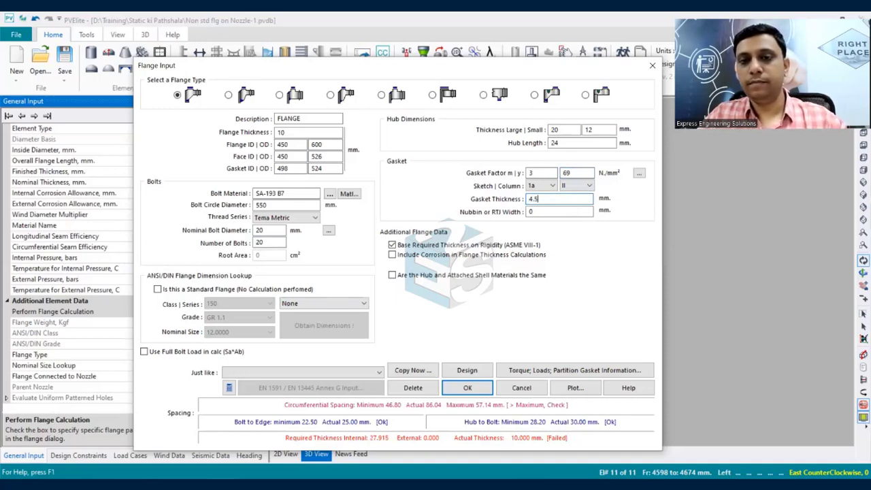
click(546, 212)
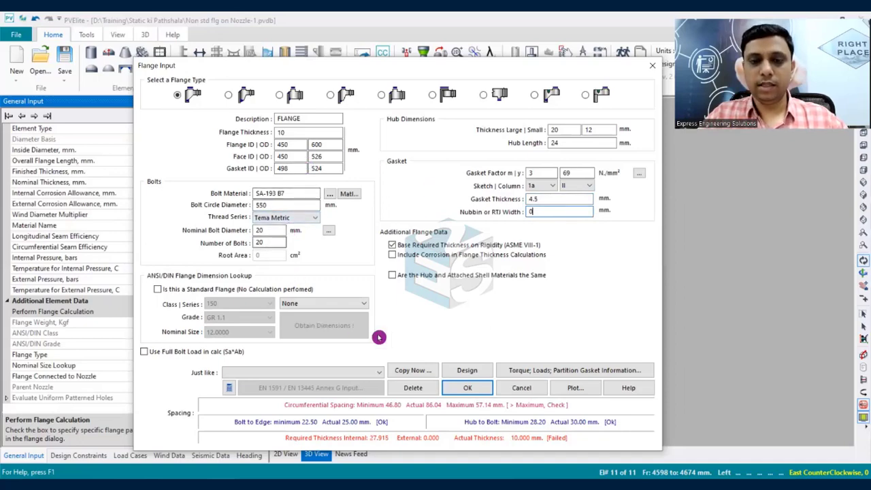
Set the flange thickness to 32 mm and accept the flange data.
double_click(299, 132)
text(32)
key(Tab)
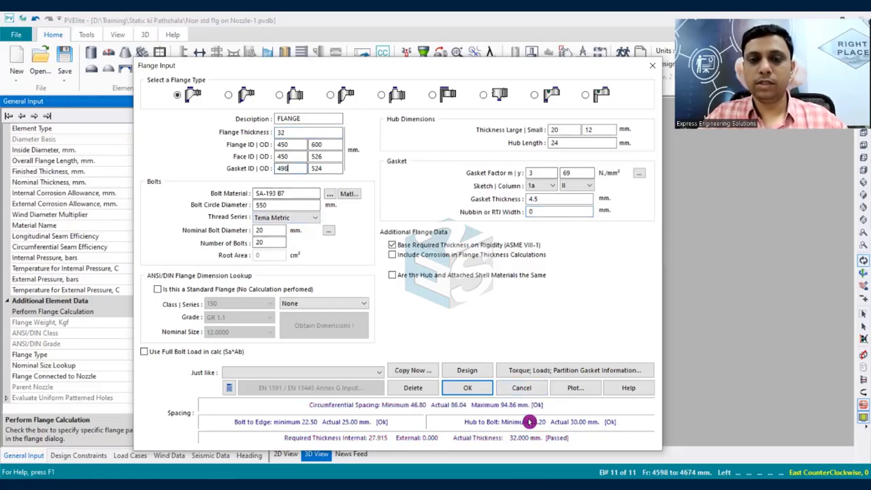
key(Tab)
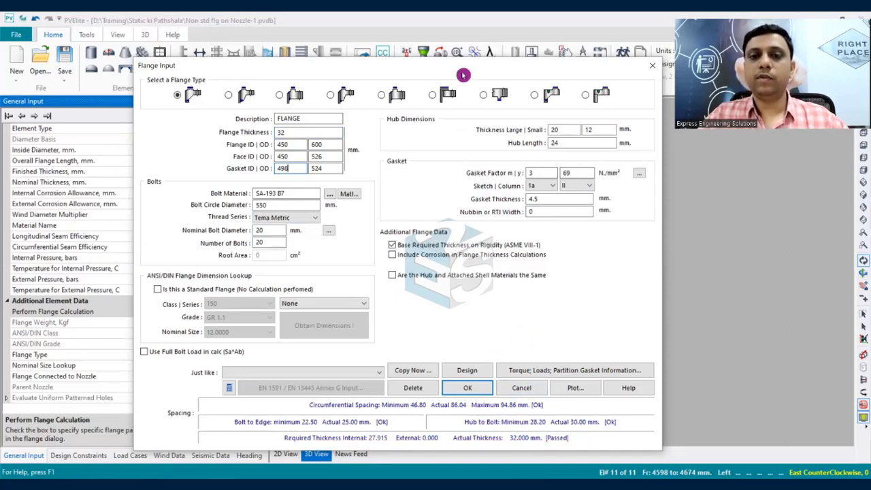
drag(463, 73, 445, 48)
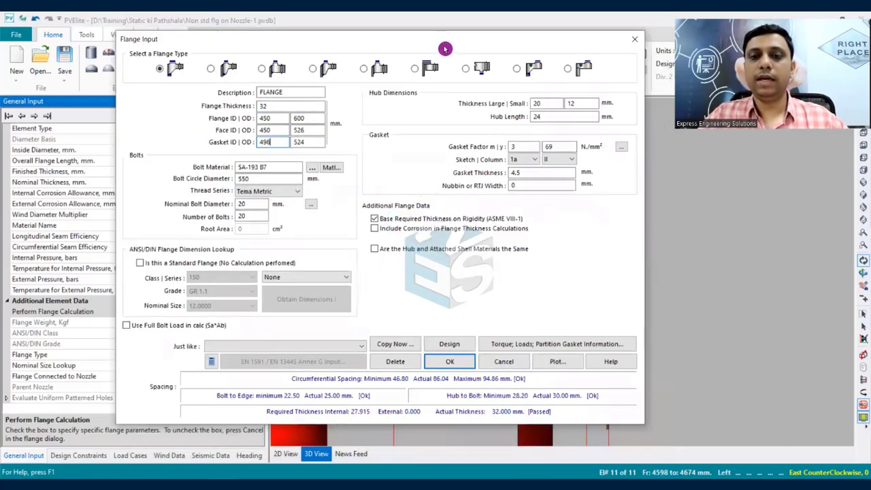
click(460, 366)
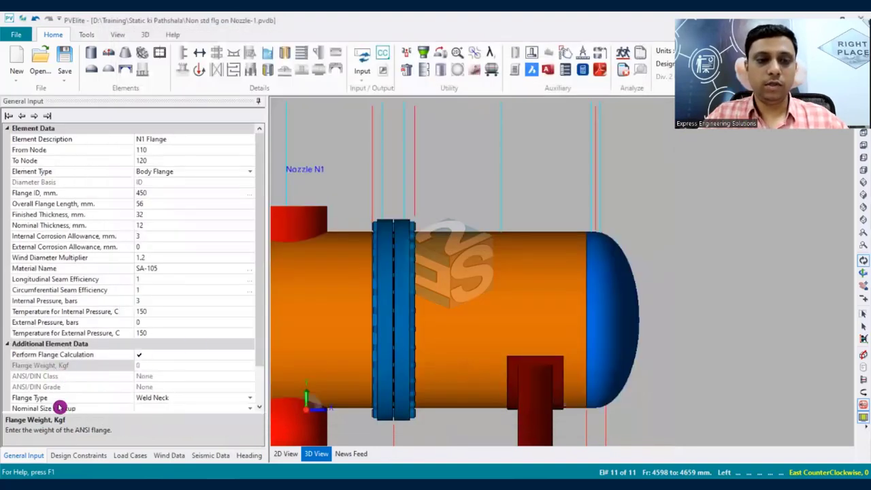
Mark the N1 Flange element as connected to a nozzle and assign Nozzle N1 as its parent nozzle.
drag(258, 293, 261, 330)
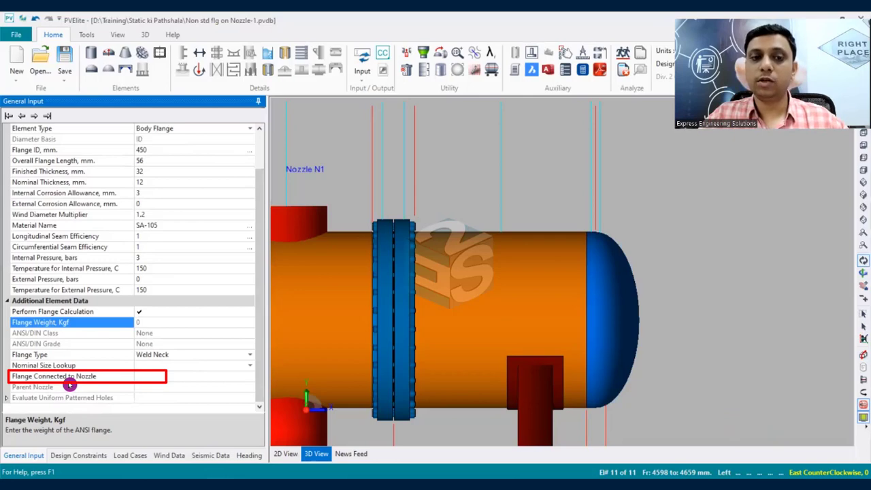
click(147, 378)
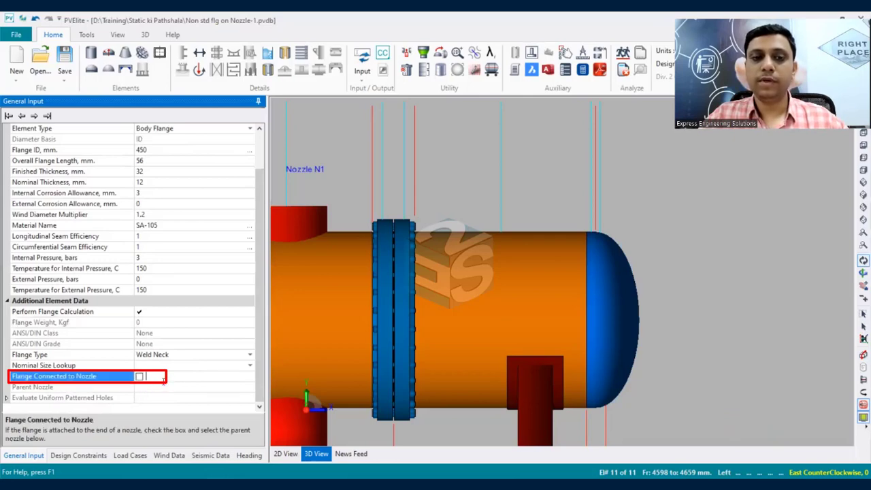
click(139, 378)
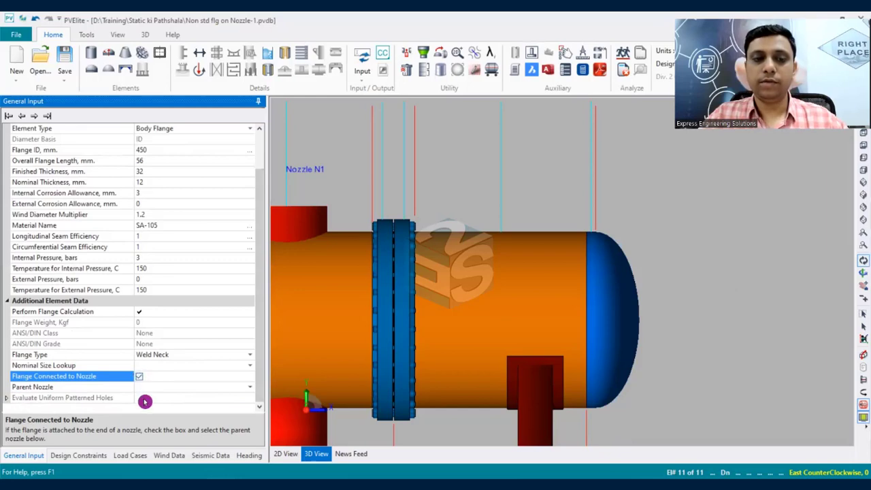
click(250, 387)
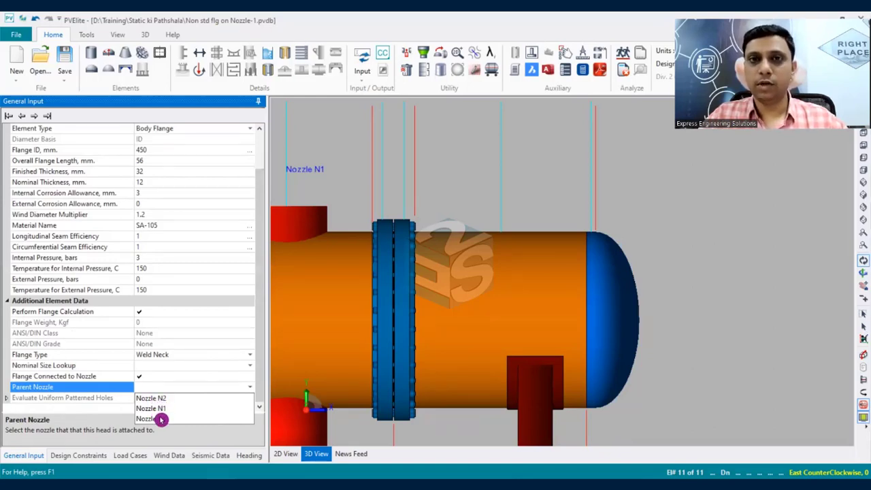
click(308, 231)
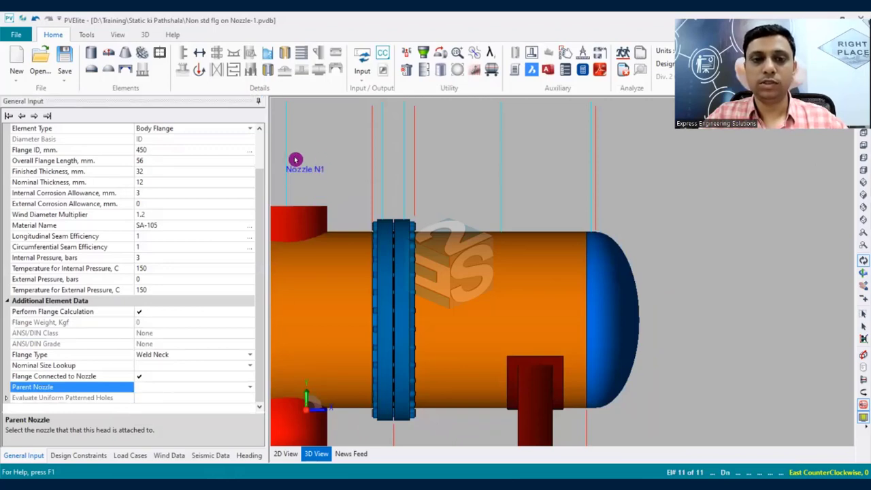
click(249, 388)
click(162, 408)
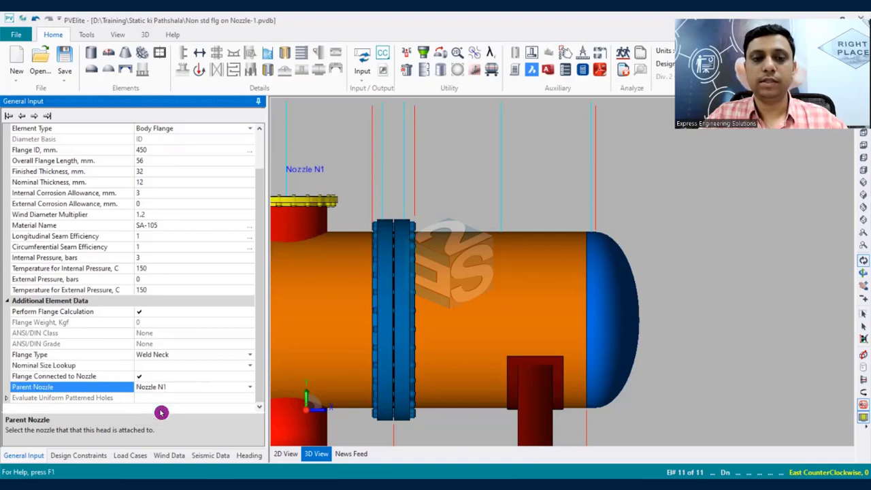
click(310, 446)
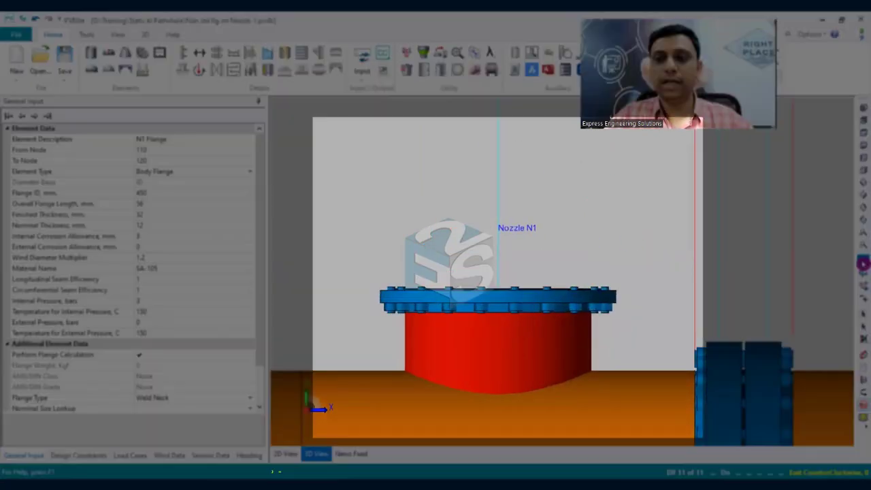
Examine the flange attached to Nozzle N1 in the 3D model, both close up and against the whole vessel, from front and tilted views.
mouse_move(526, 190)
mouse_down()
mouse_move(524, 251)
mouse_move(535, 178)
mouse_up()
click(863, 108)
scroll(589, 227, down, 3)
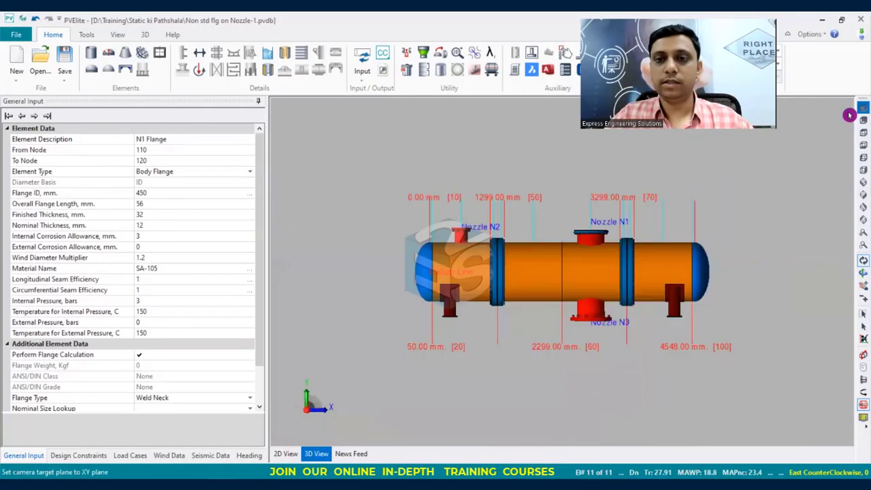
scroll(607, 234, up, 3)
scroll(612, 232, up, 2)
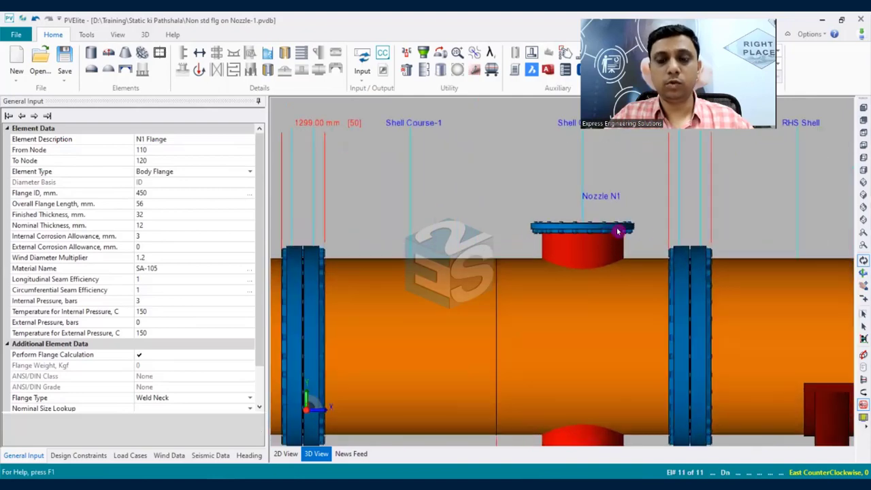
drag(645, 186, 647, 209)
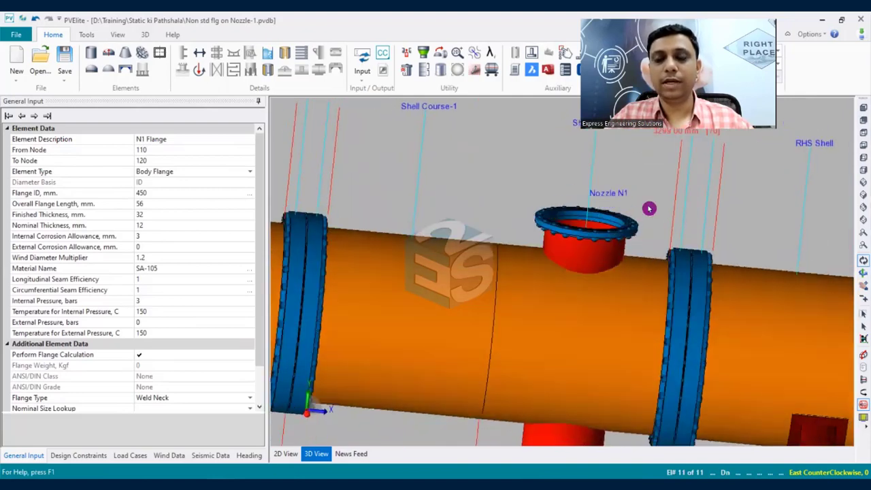
click(863, 113)
scroll(621, 253, up, 3)
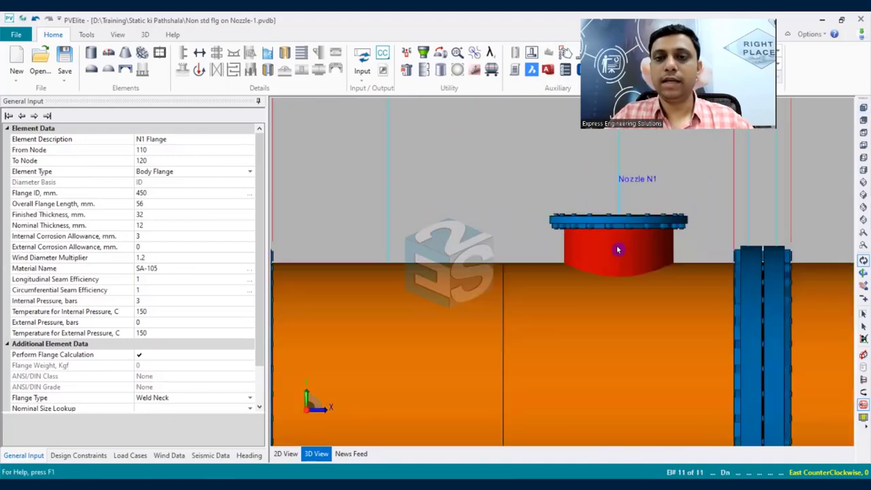
scroll(615, 245, down, 3)
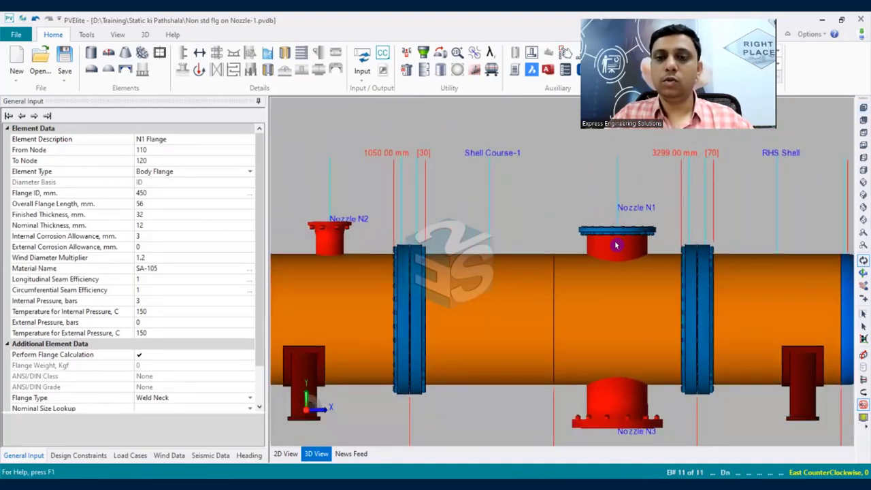
scroll(615, 245, down, 1)
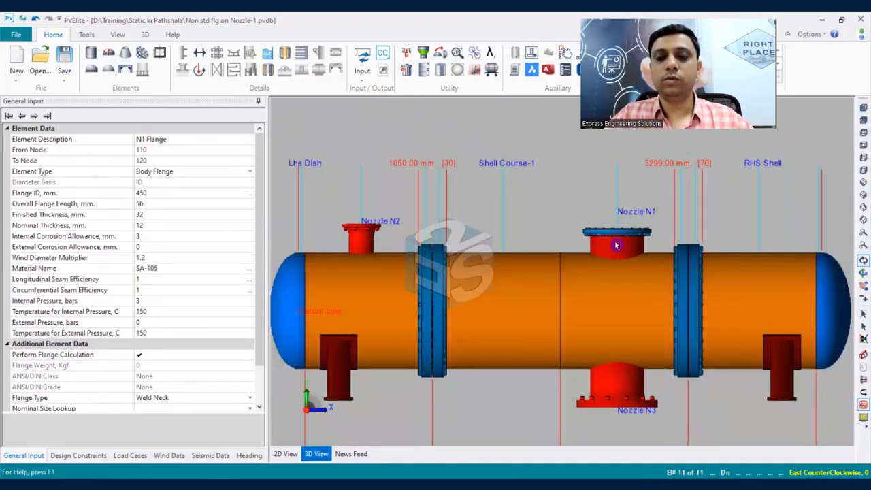
scroll(620, 244, up, 2)
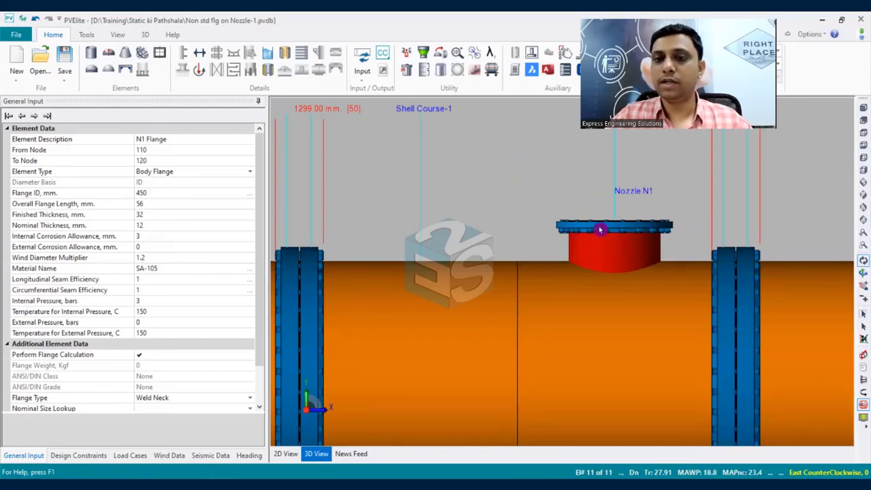
click(863, 109)
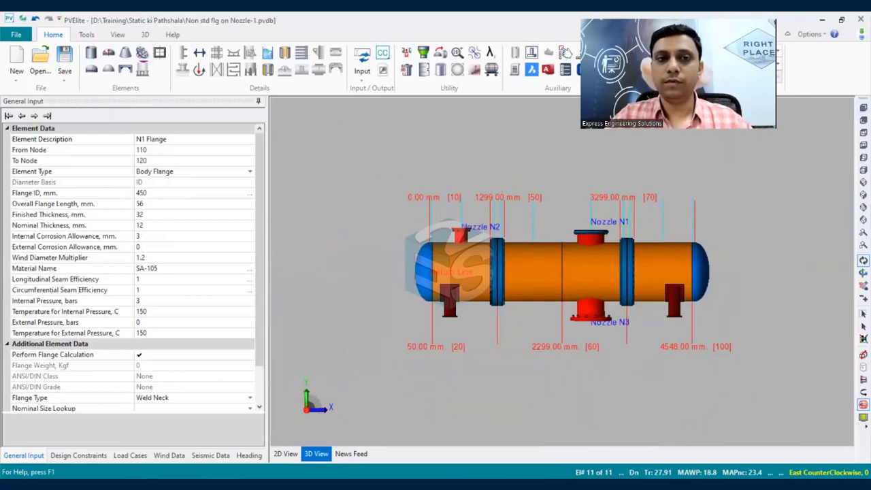
Add another body flange element following the N1 Flange and describe it as N1 Blind.
click(143, 54)
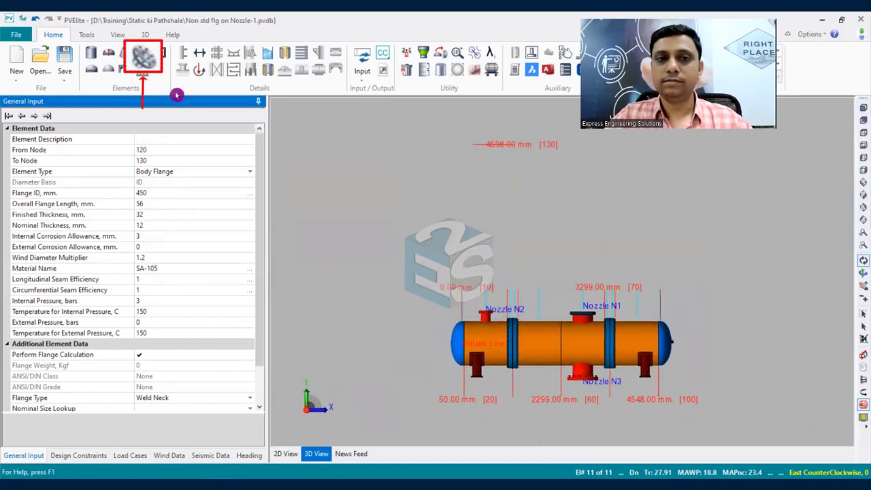
click(186, 139)
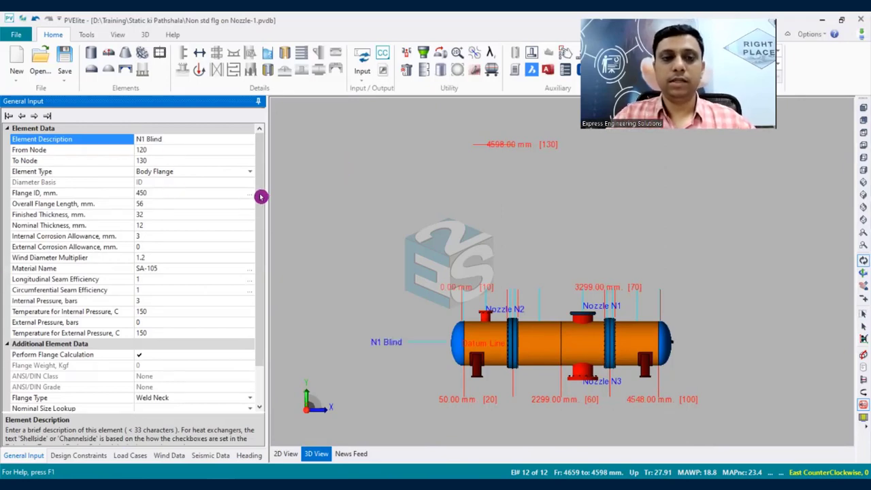
Change the N1 Blind element to the blind flange type in its flange calculation data, keep the 32 mm thickness, and accept.
scroll(261, 266, down, 2)
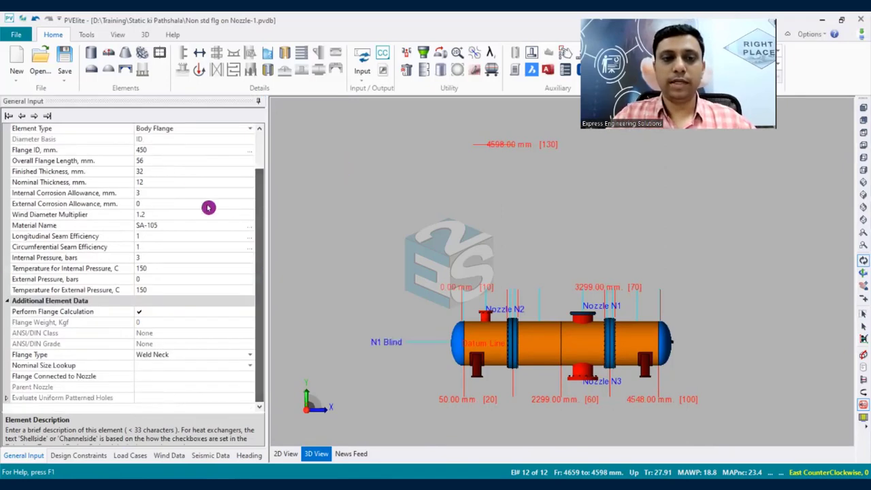
click(151, 313)
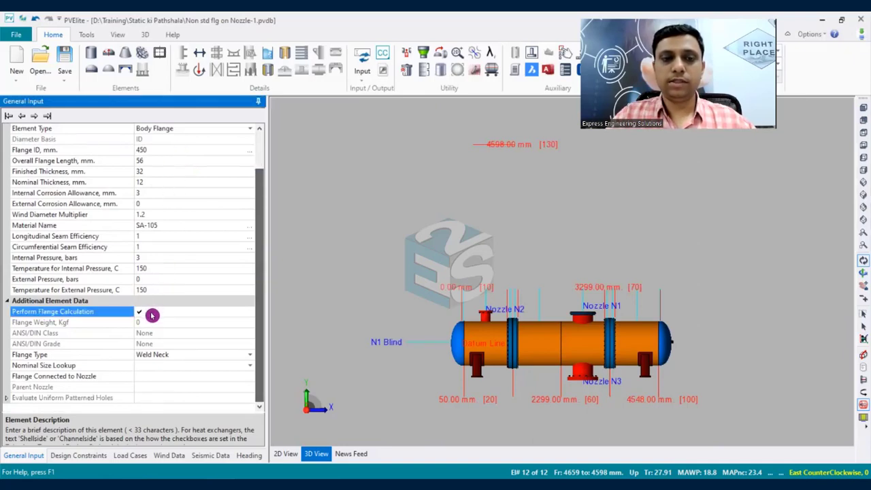
click(62, 317)
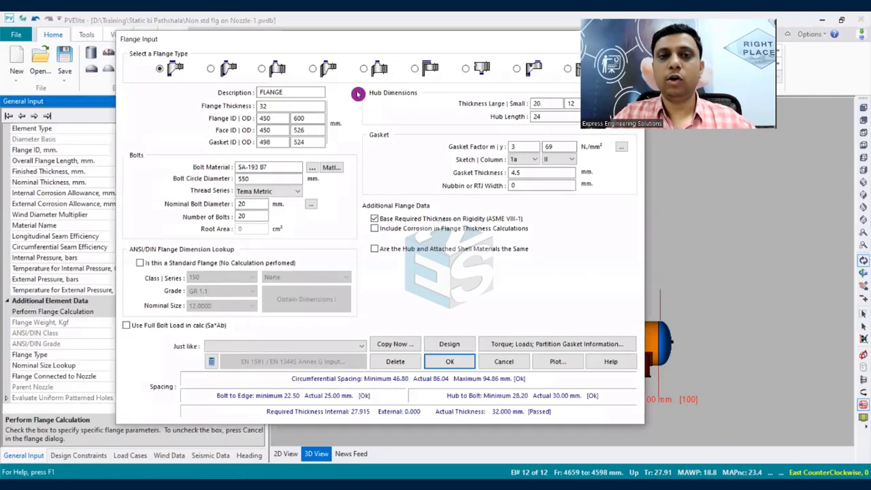
drag(368, 44, 327, 71)
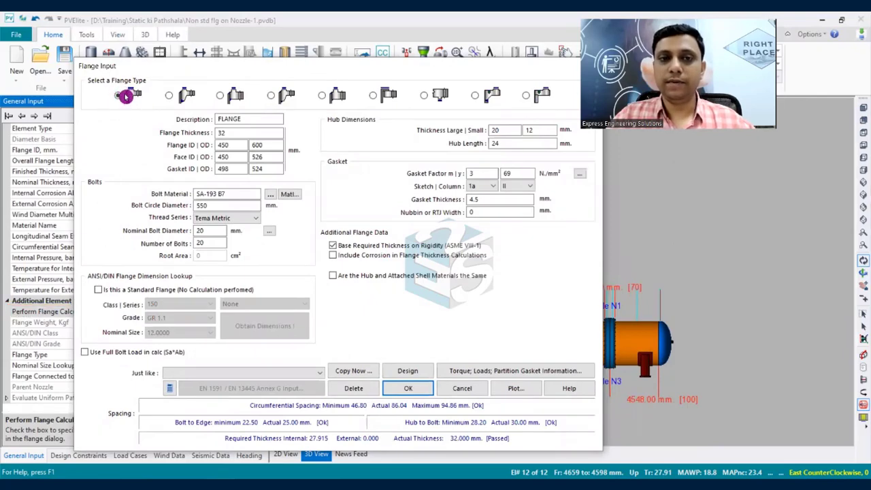
click(424, 94)
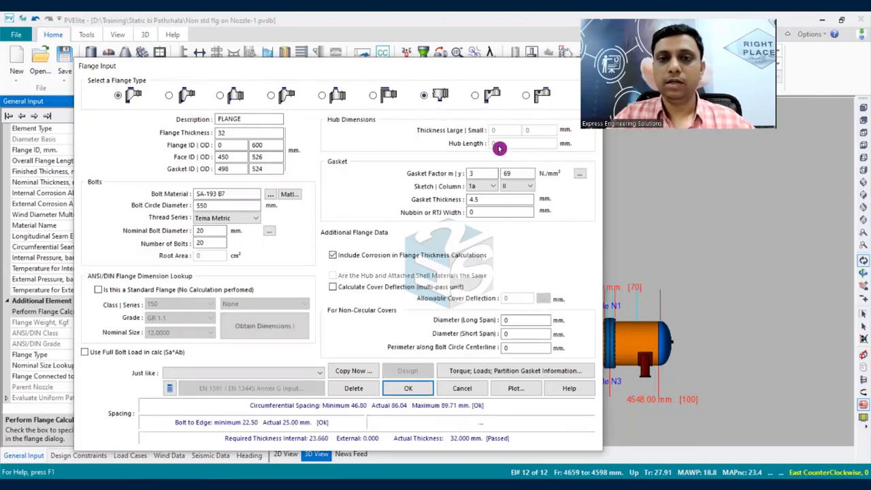
drag(351, 75, 369, 48)
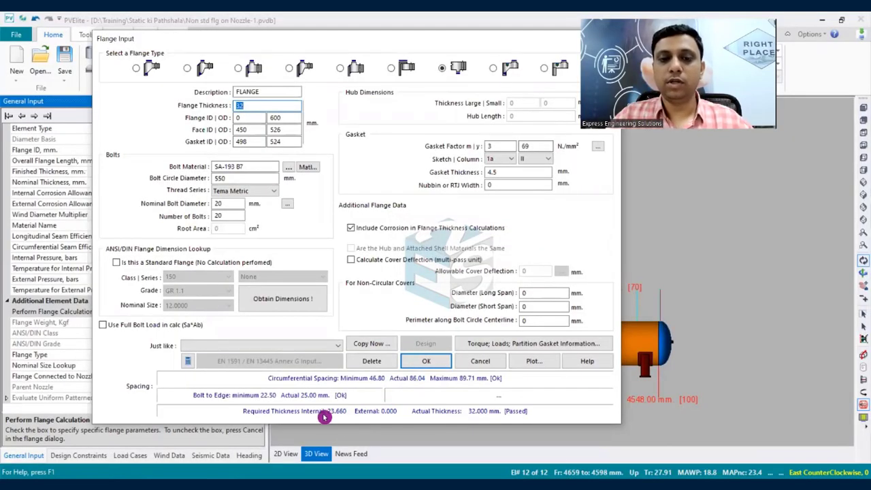
click(424, 356)
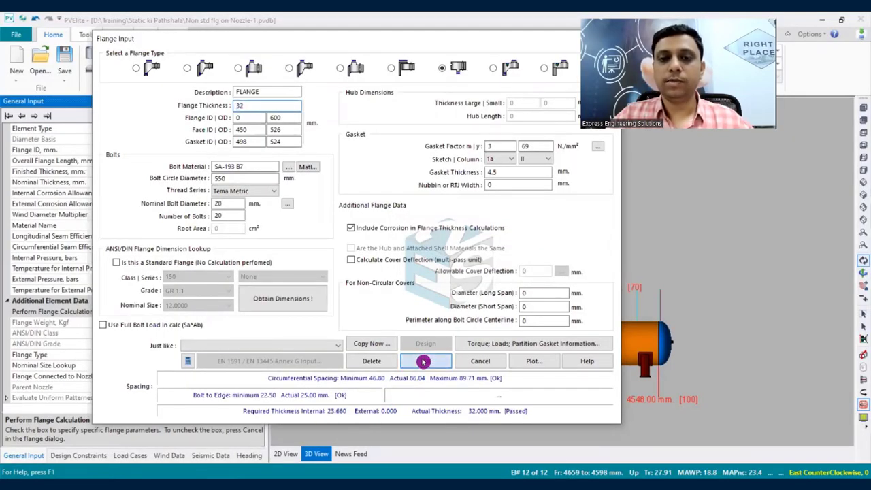
Examine where the N1 Blind element sits relative to Nozzle N1 and the dished end in the 3D and 2D views.
scroll(589, 319, up, 5)
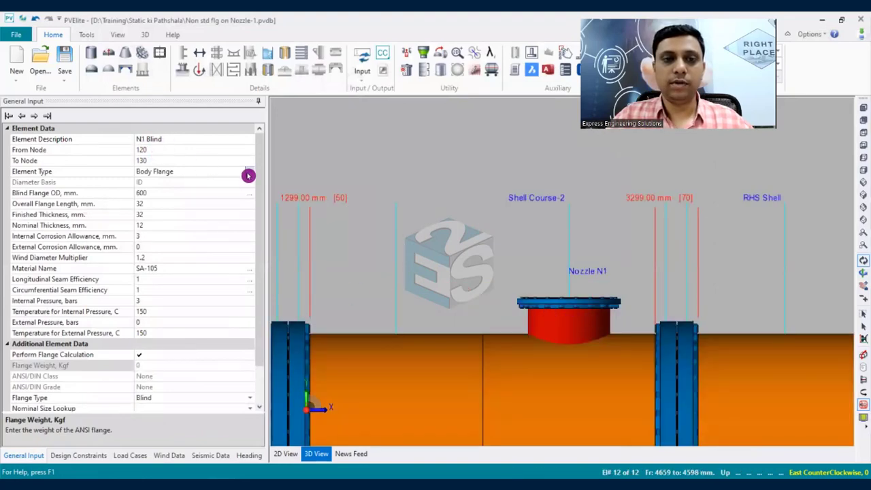
drag(247, 172, 260, 271)
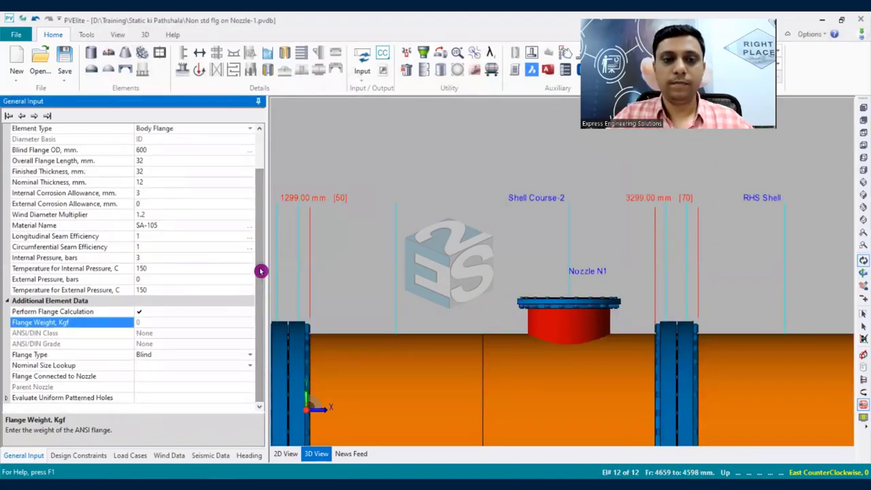
click(583, 266)
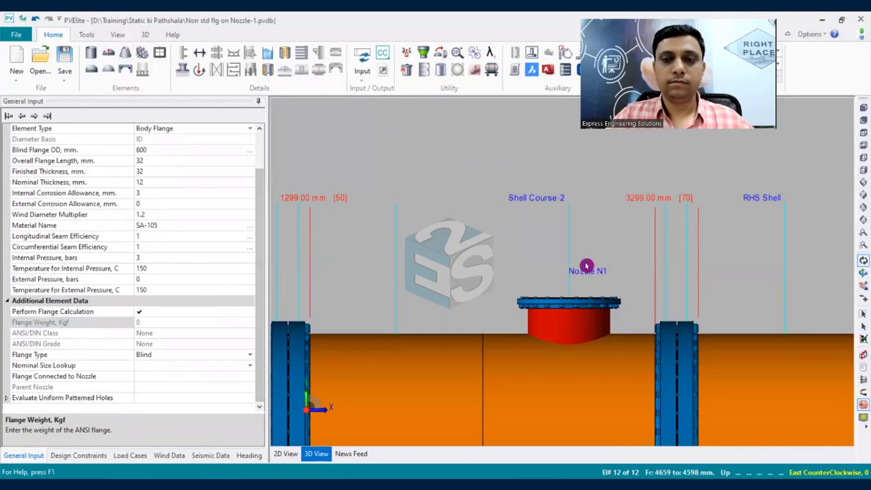
click(862, 120)
scroll(675, 348, up, 6)
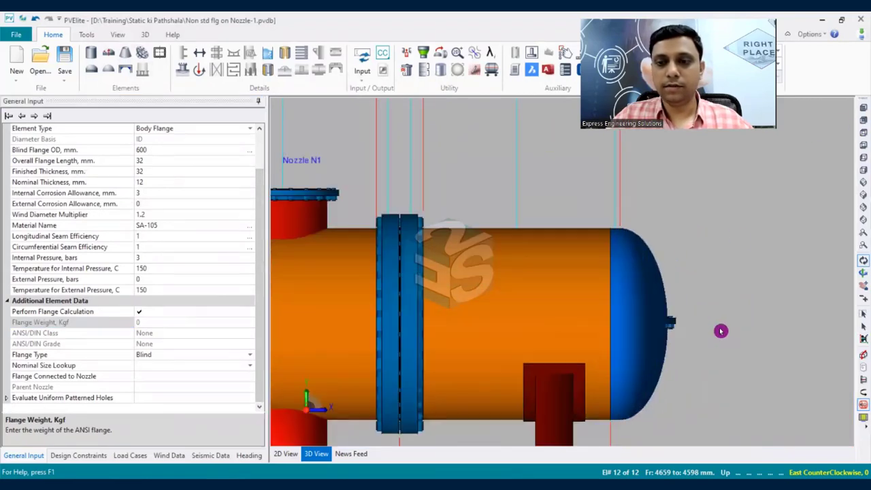
click(694, 320)
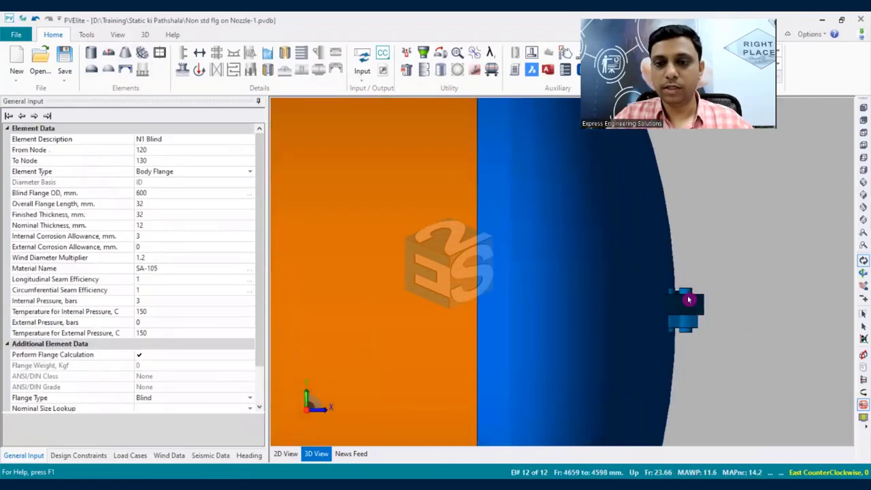
click(286, 453)
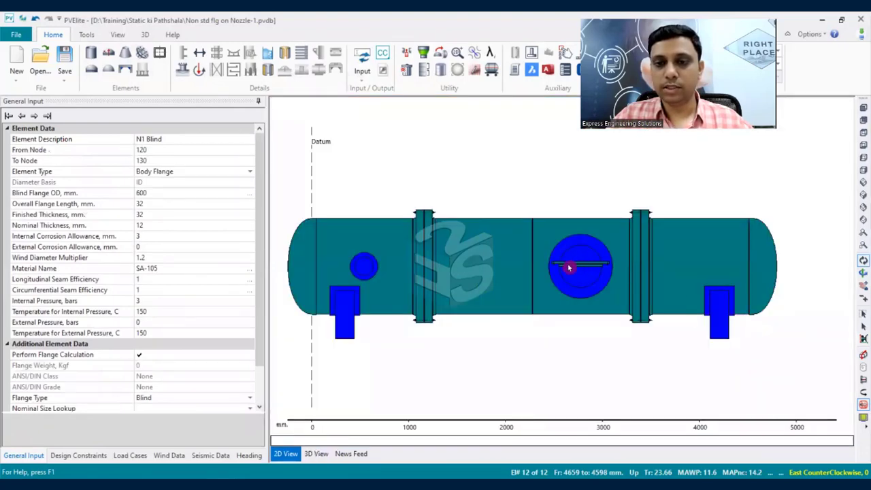
click(314, 454)
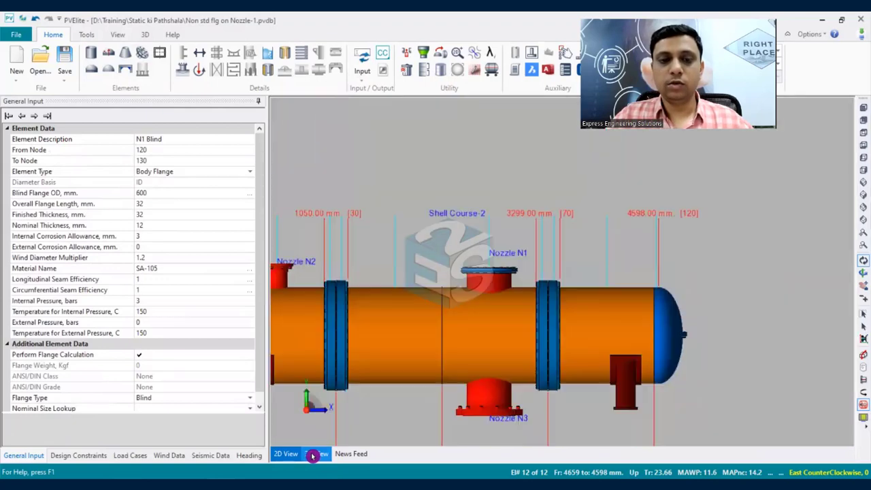
Mark the N1 Blind element as a flange connected to a nozzle and choose Nozzle N1 as its parent.
drag(261, 305, 261, 369)
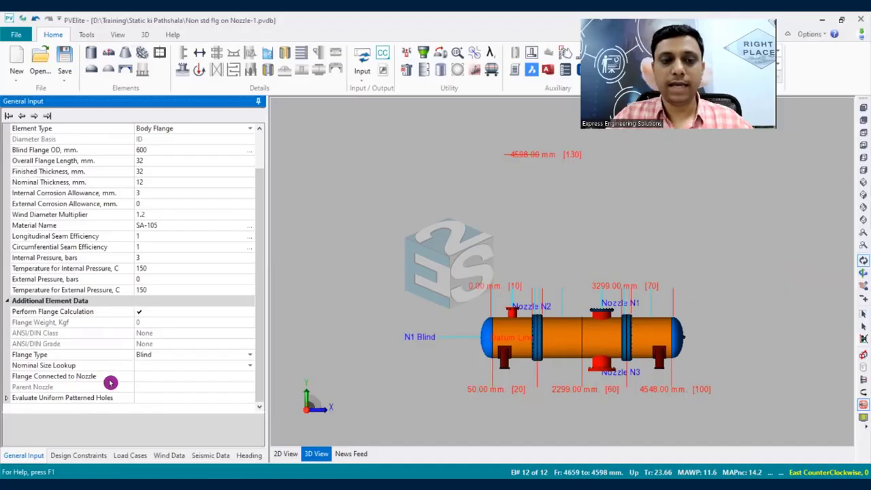
click(141, 378)
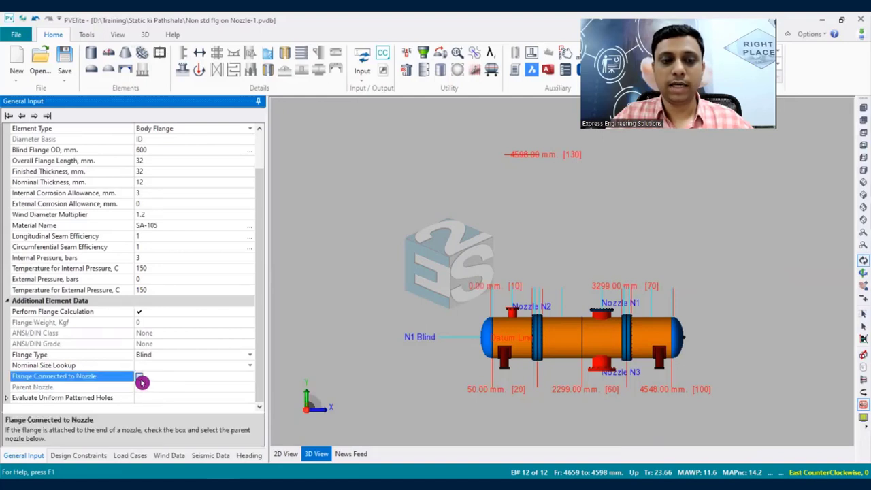
click(140, 376)
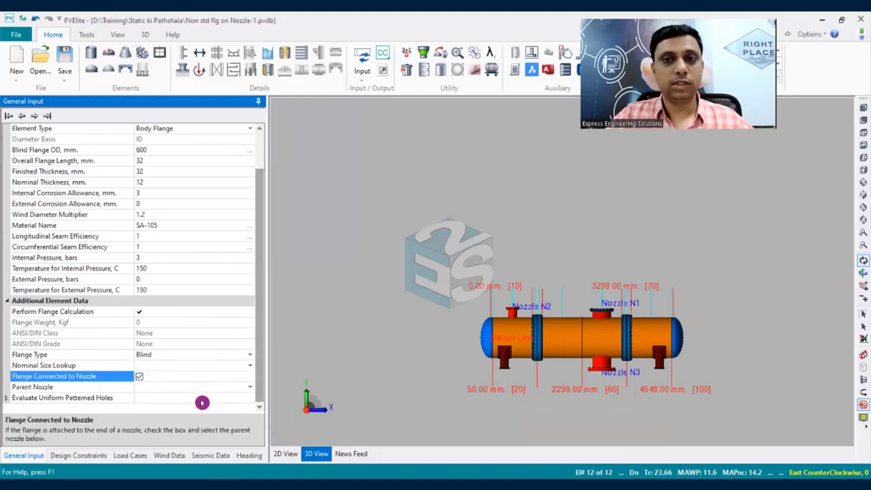
click(250, 386)
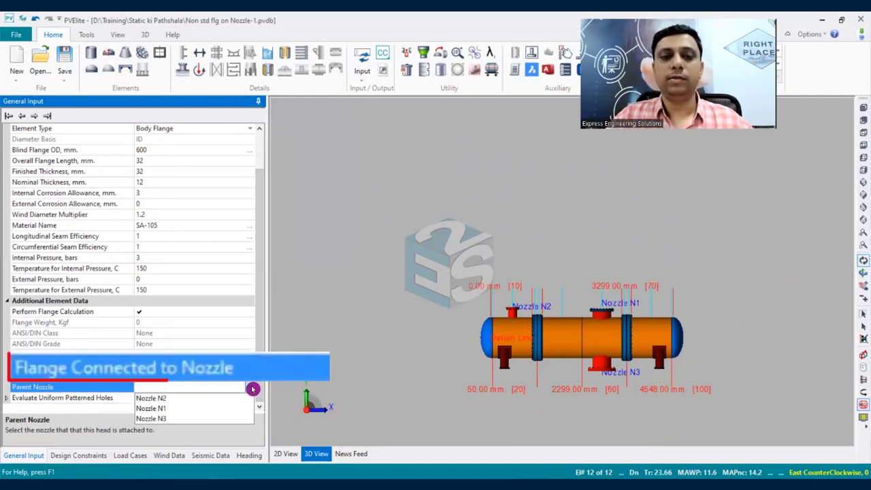
click(157, 410)
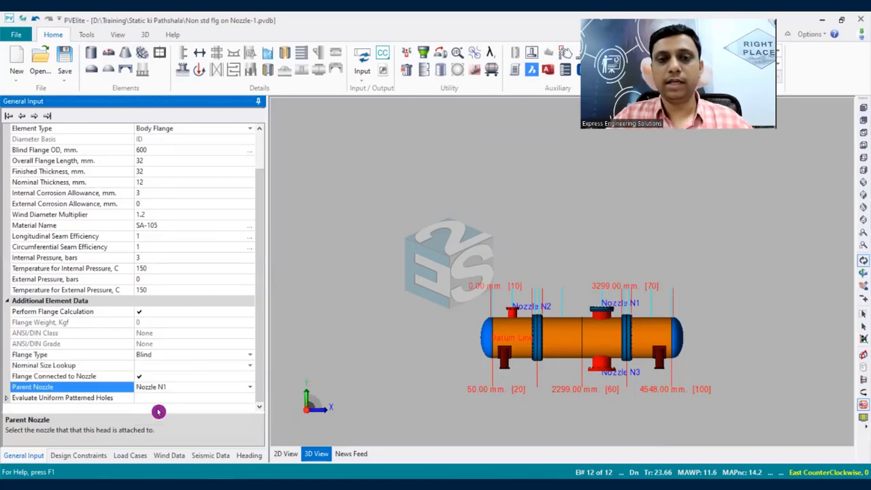
Examine the bolted flange pair on Nozzle N1 in the 3D model, close up, tilted and against the whole vessel.
scroll(637, 357, up, 10)
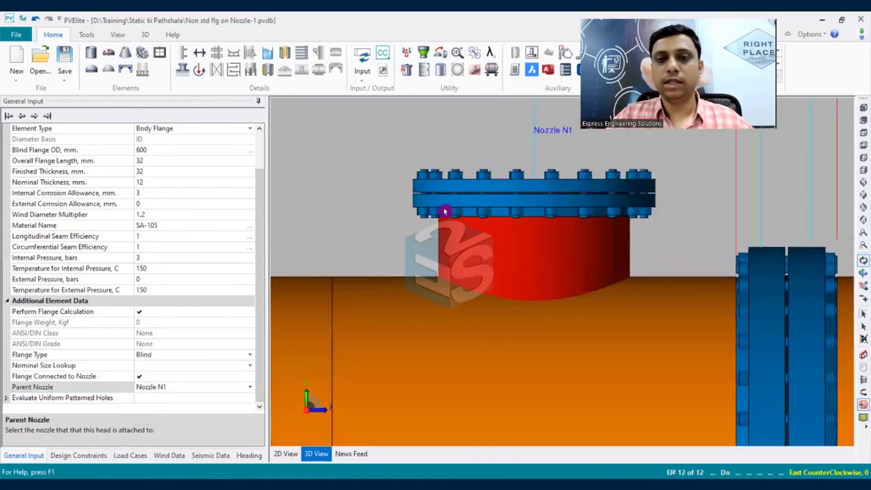
click(422, 206)
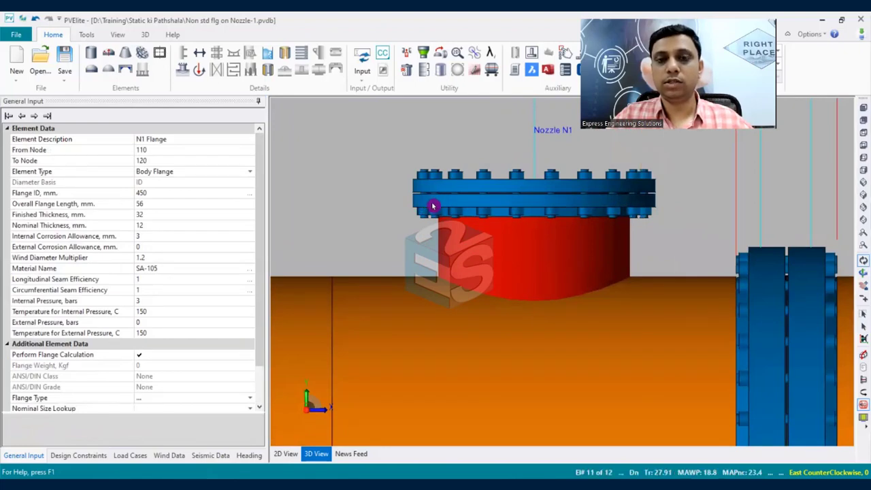
click(863, 262)
drag(667, 217, 796, 177)
click(863, 119)
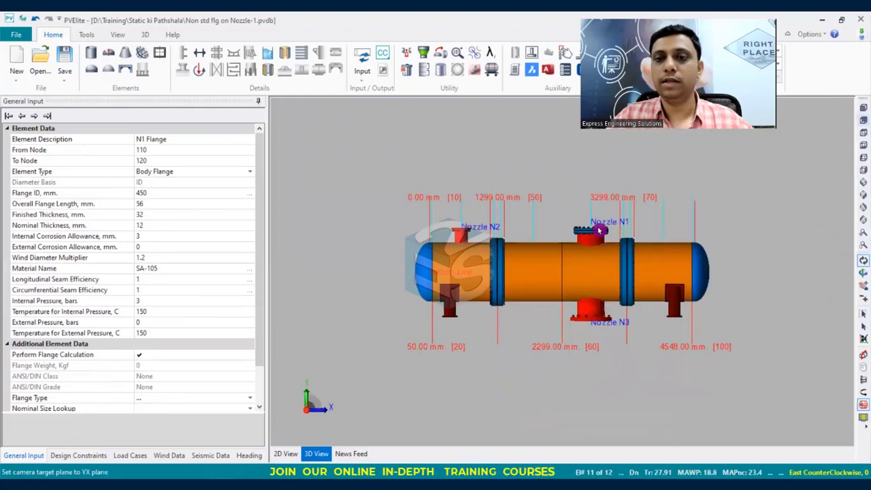
scroll(598, 232, up, 3)
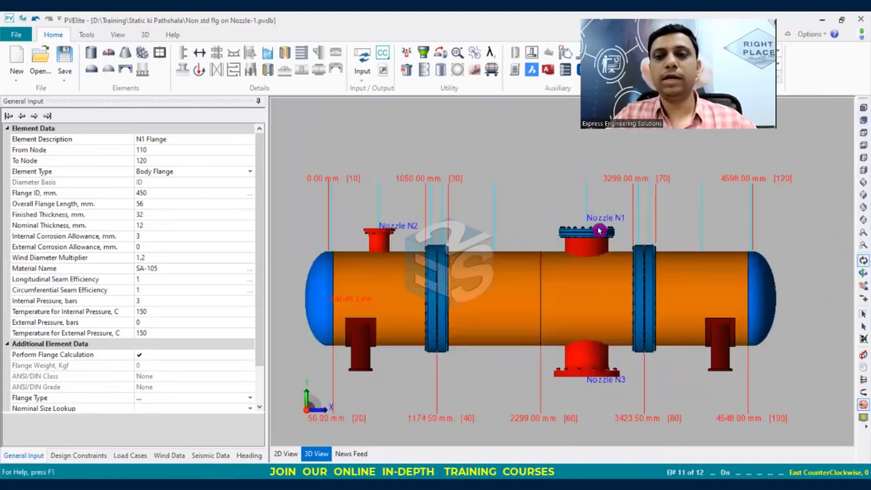
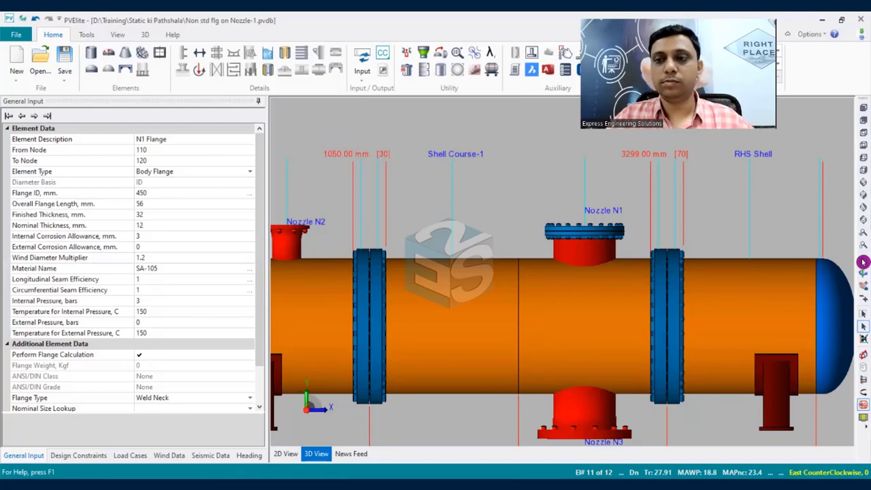
Start a new nozzle on the N1 Blind flange above Nozzle N1 and describe it as N 4.
drag(550, 208, 550, 211)
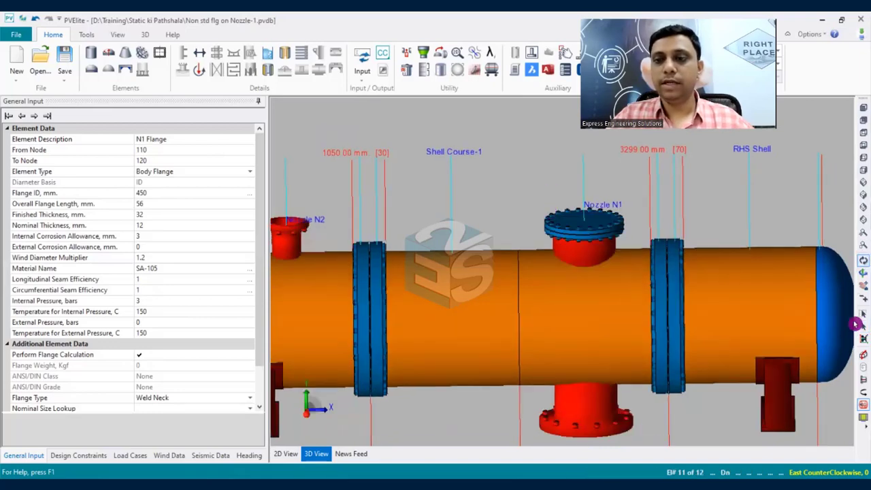
click(862, 326)
click(594, 228)
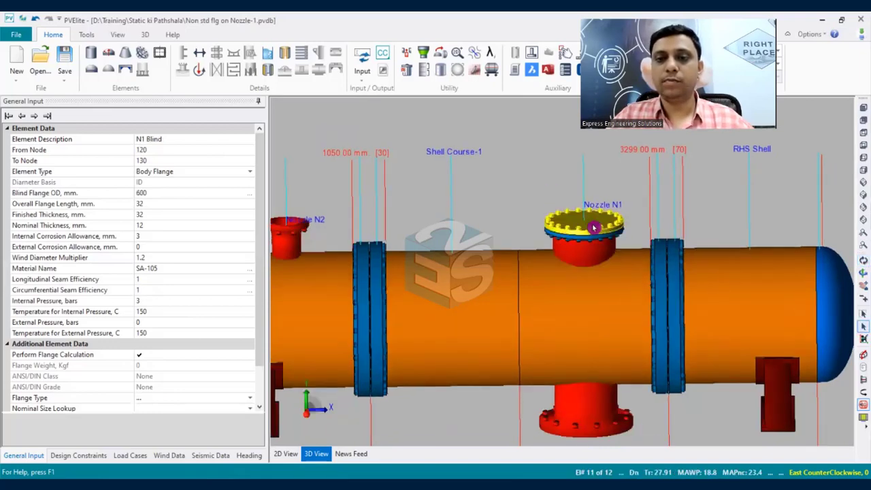
click(181, 73)
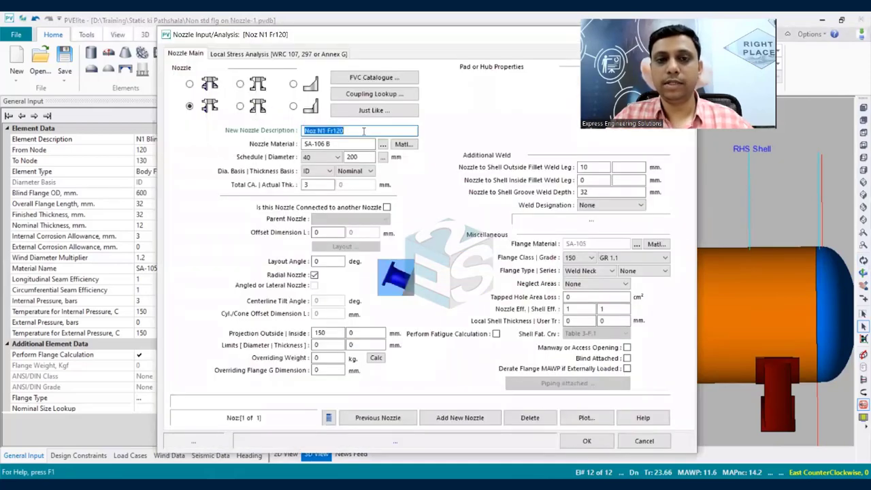
text(N)
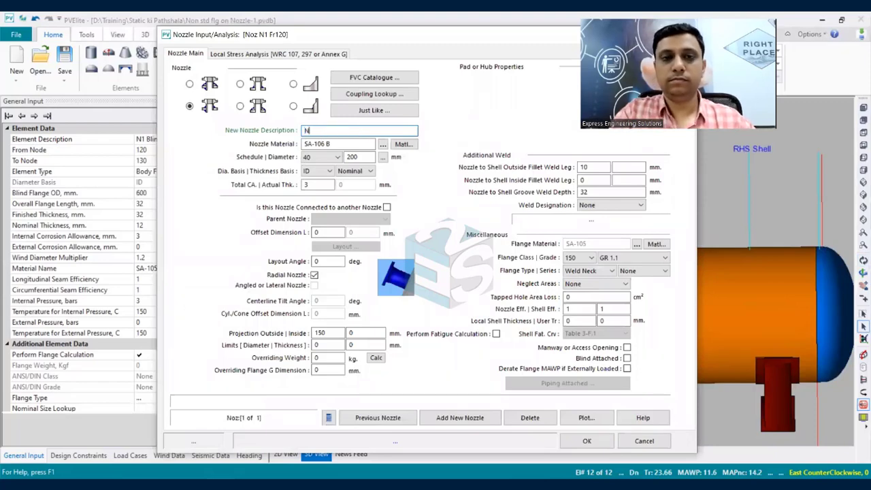
text( 4)
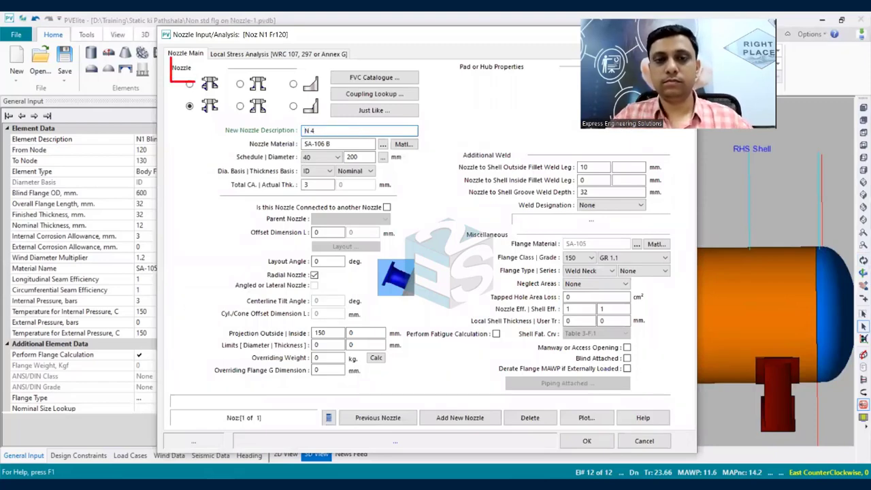
Set nozzle N 4 to schedule 80, keep the 200 mm diameter and SA-106 B material, and accept it.
click(336, 159)
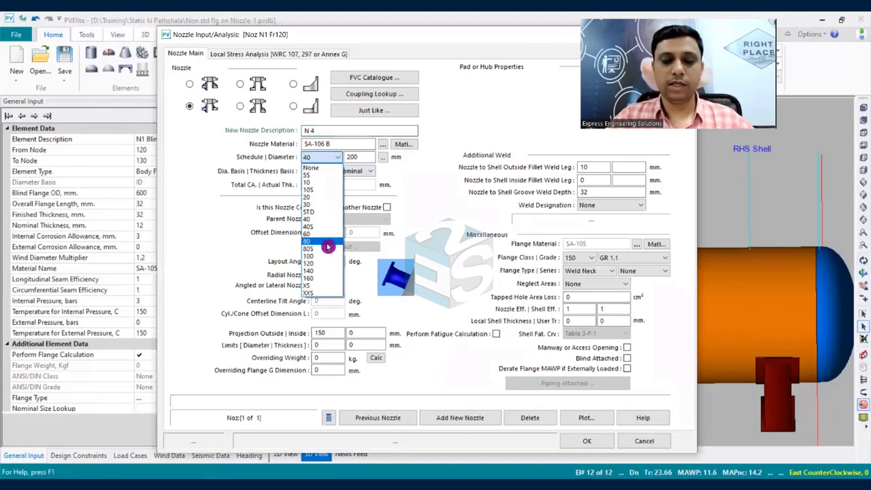
click(327, 245)
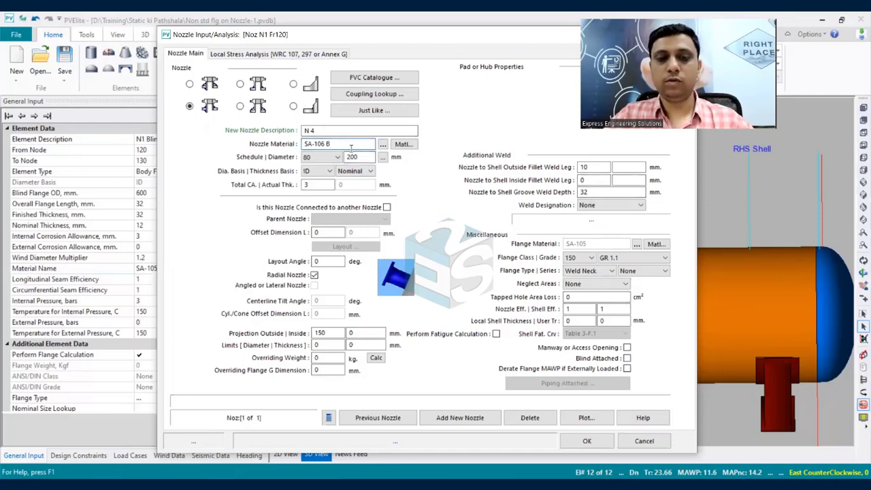
key(Tab)
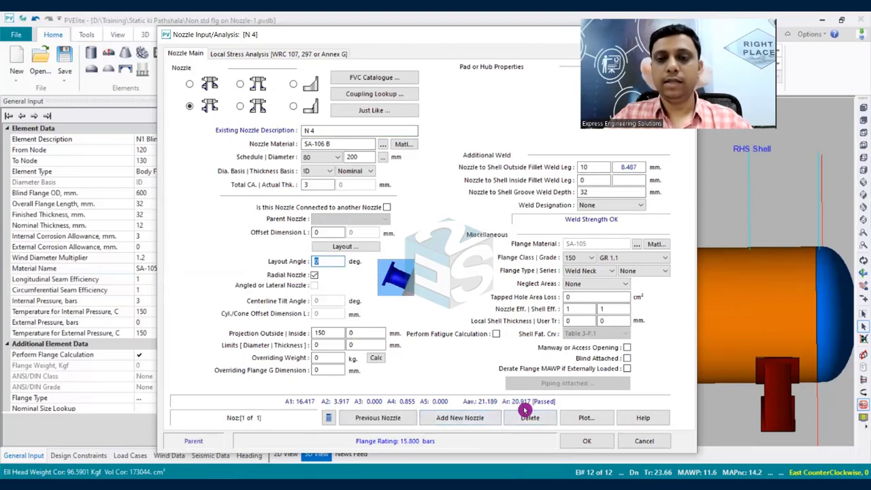
click(583, 443)
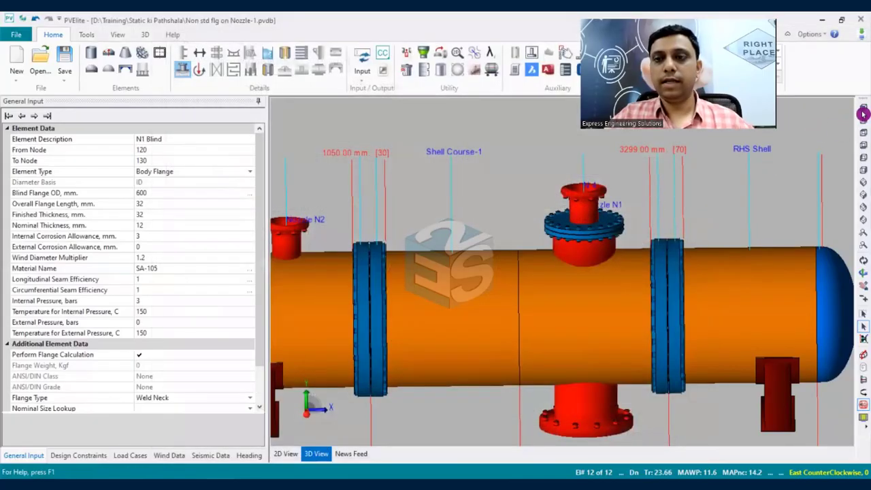
Examine nozzle N 4 on the blind flange in the front view, close up and against the whole vessel.
click(863, 113)
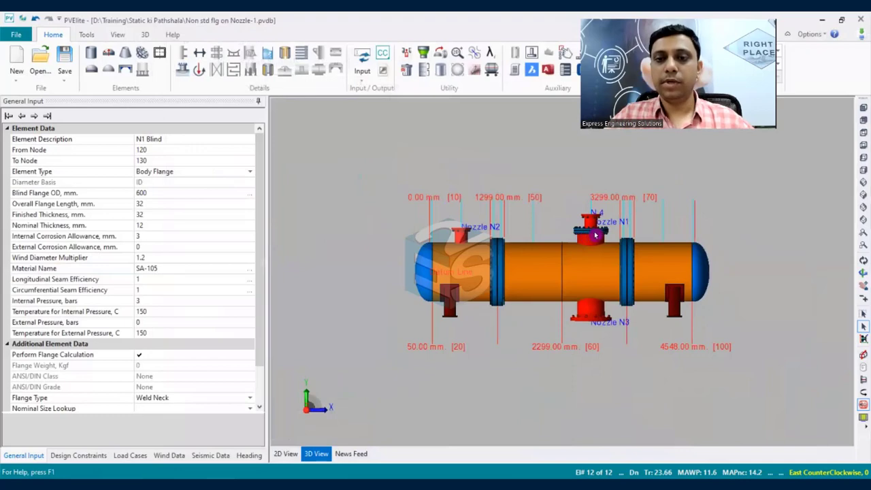
scroll(605, 220, up, 3)
scroll(605, 220, up, 2)
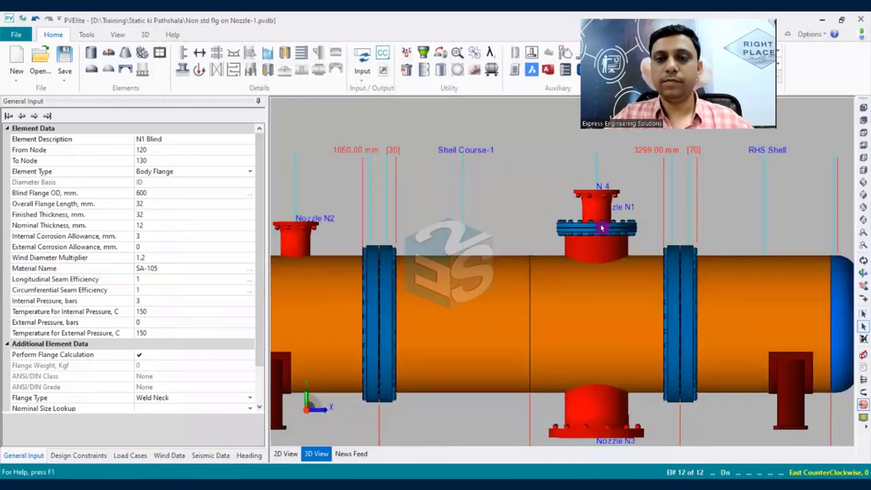
scroll(593, 229, down, 3)
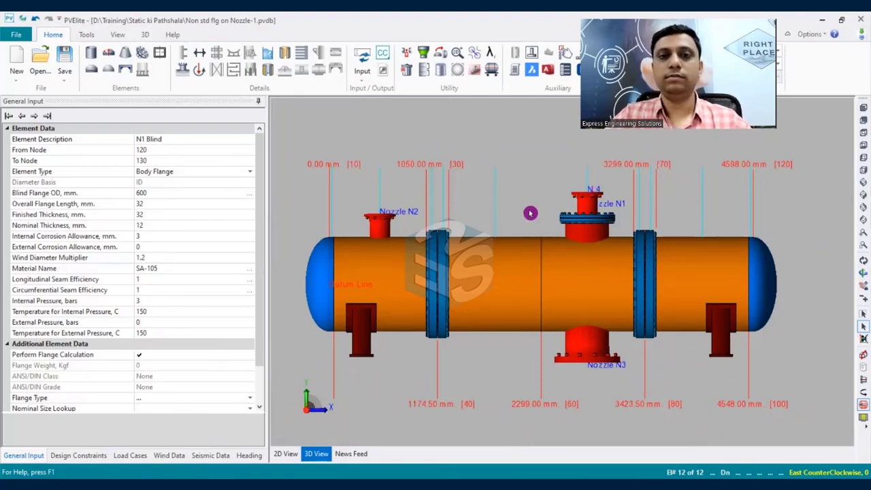
scroll(592, 247, up, 1)
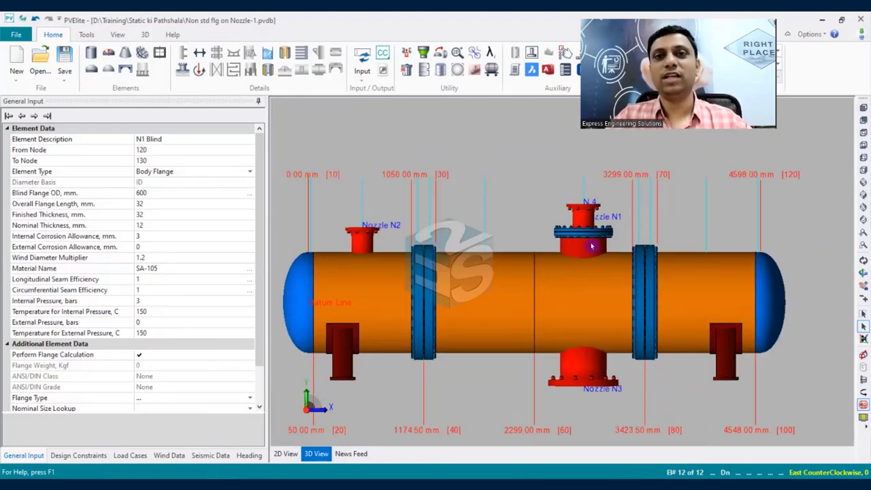